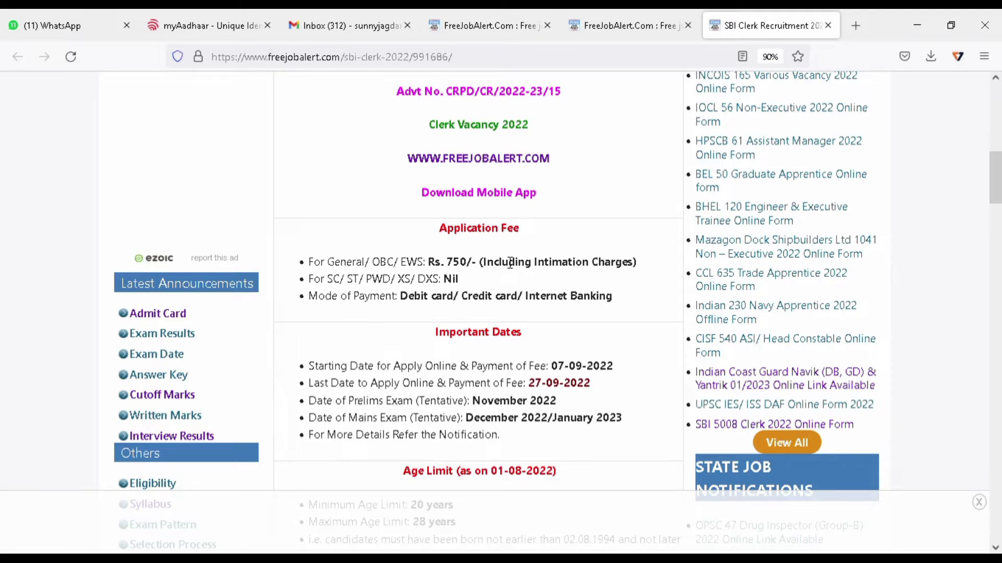
scroll(470, 189, down, 1)
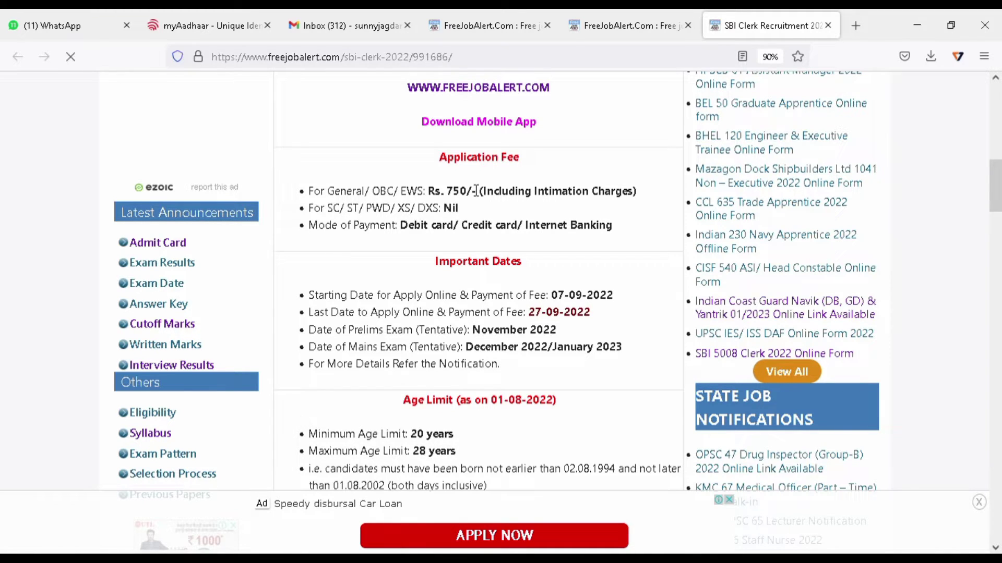
scroll(476, 191, down, 1)
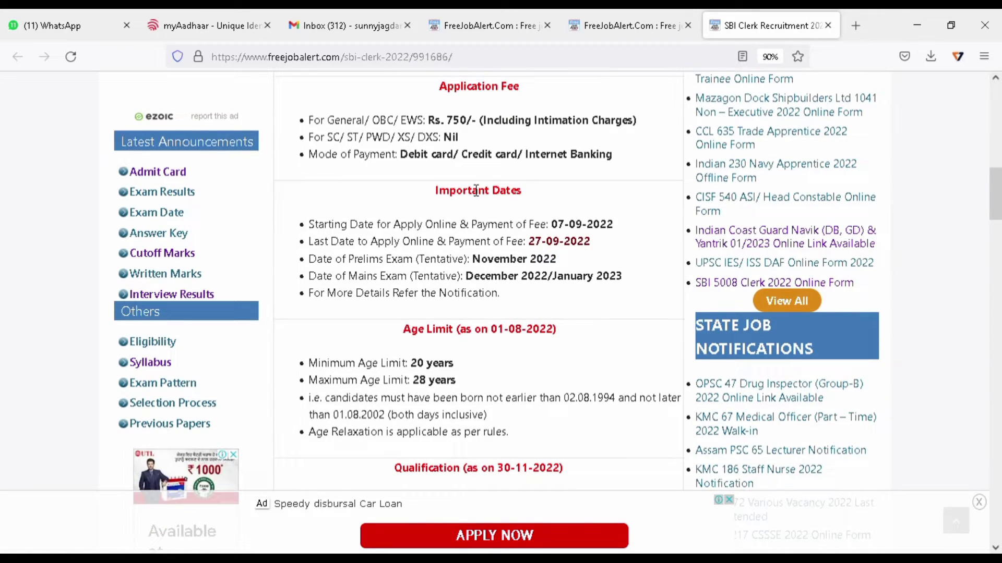
scroll(476, 191, down, 2)
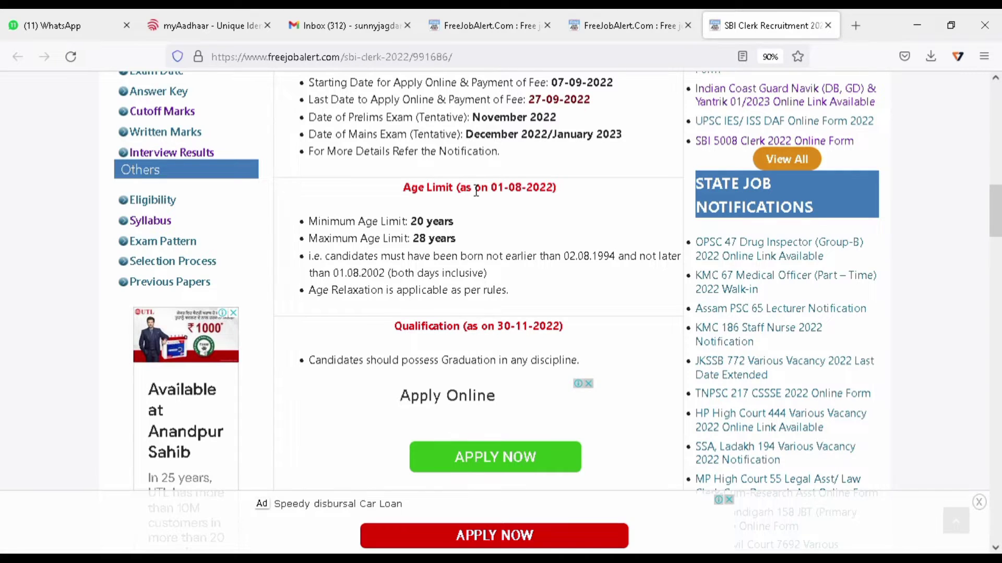
scroll(475, 191, down, 2)
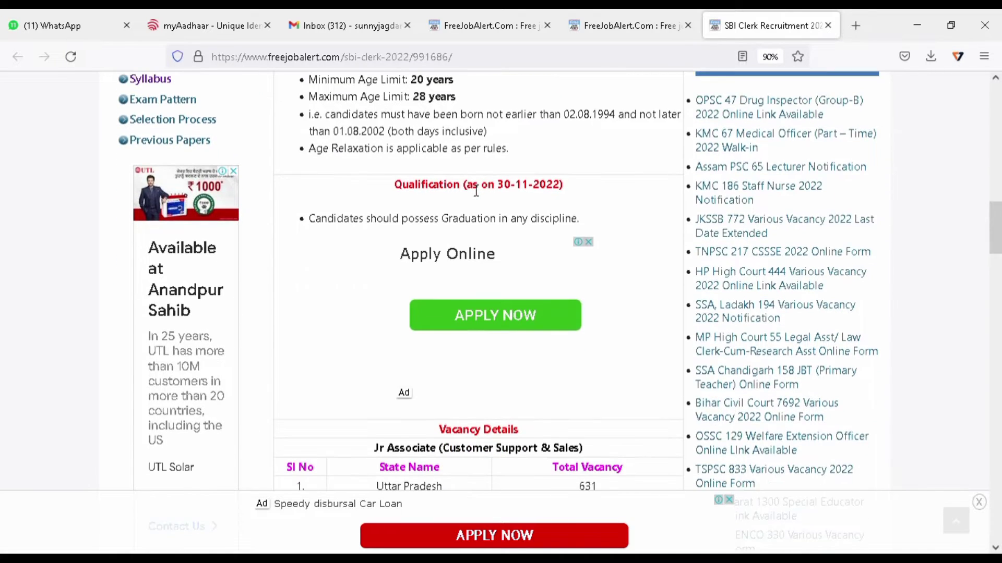
scroll(476, 191, down, 5)
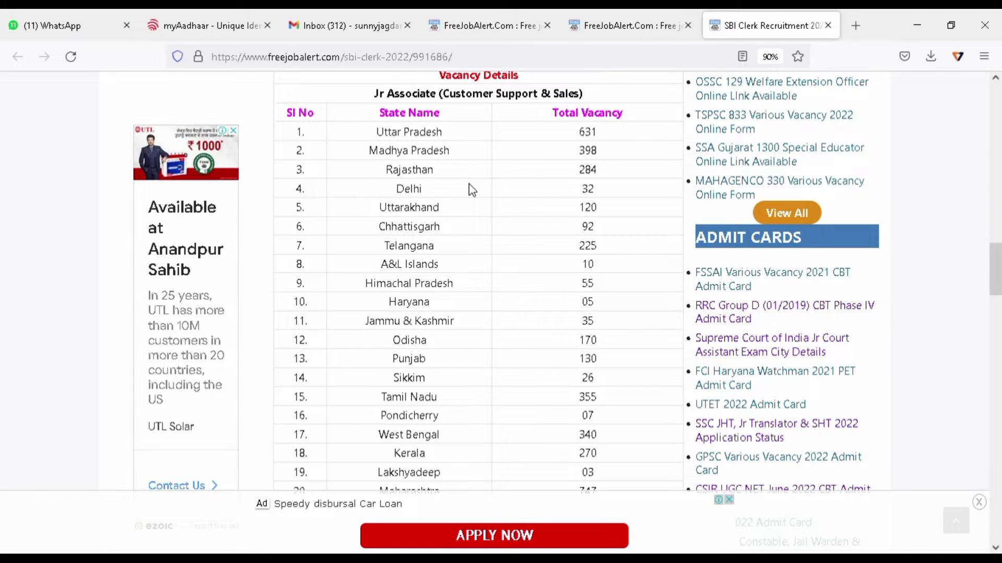
scroll(472, 190, down, 1)
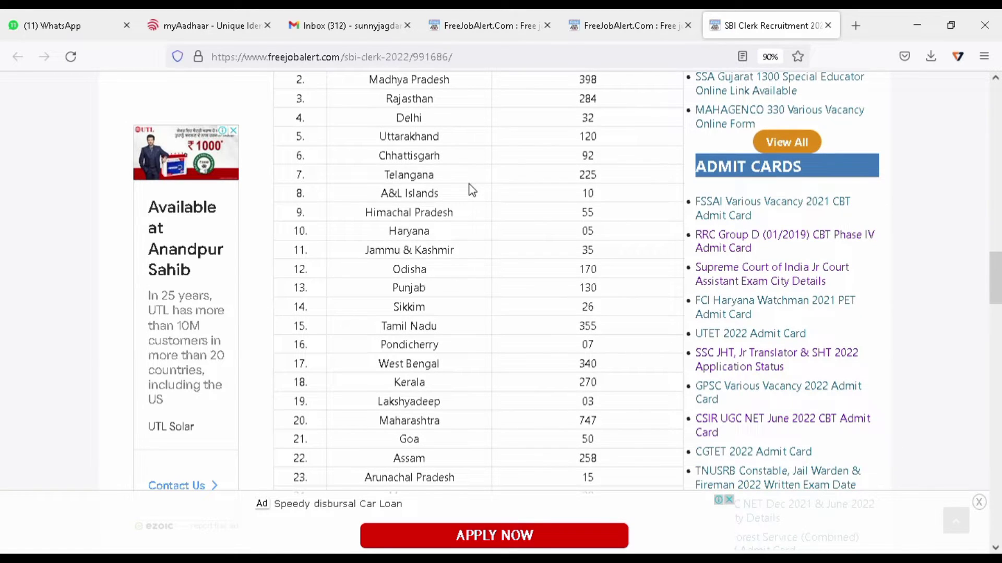
scroll(472, 190, down, 1)
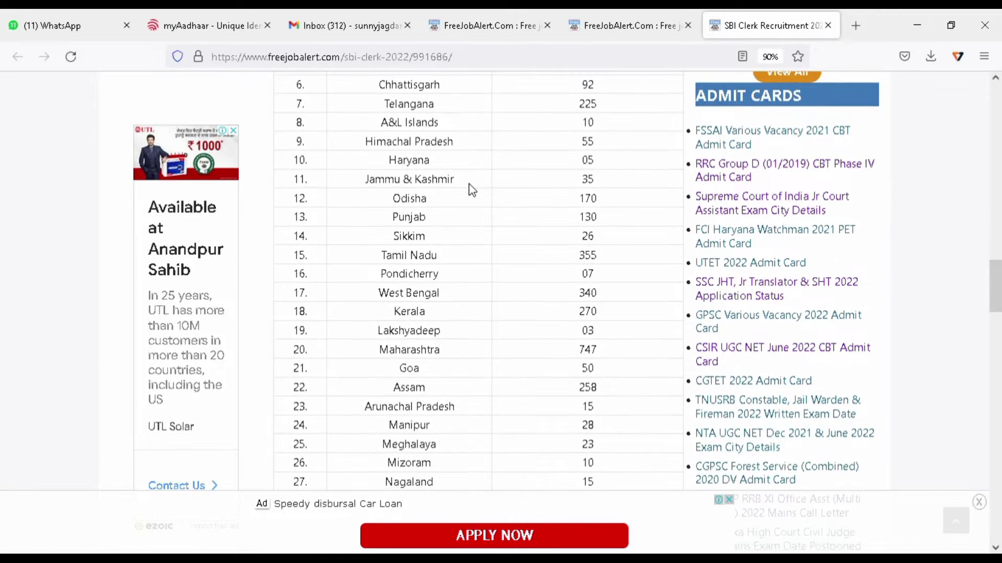
scroll(473, 190, down, 1)
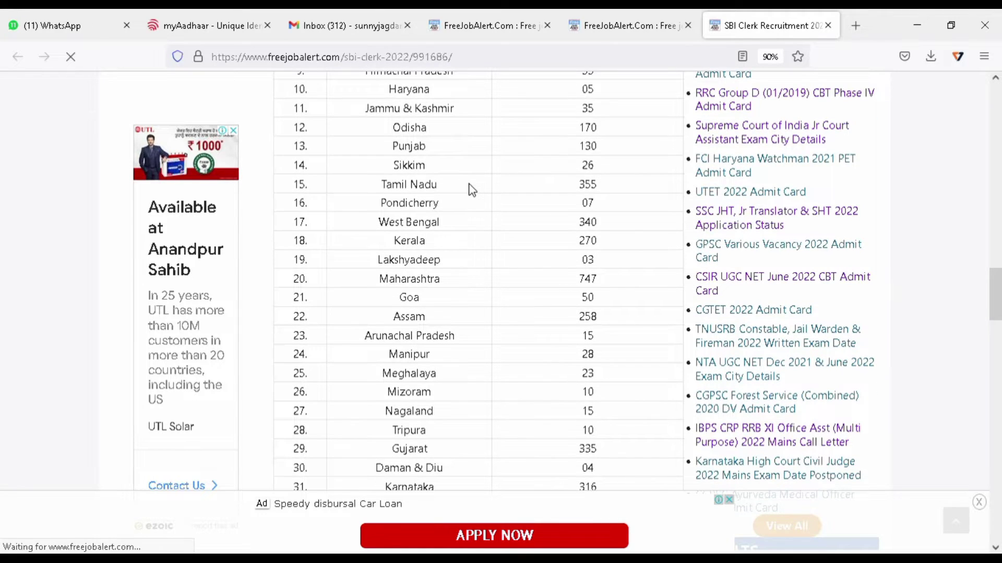
scroll(472, 190, down, 1)
scroll(472, 190, down, 4)
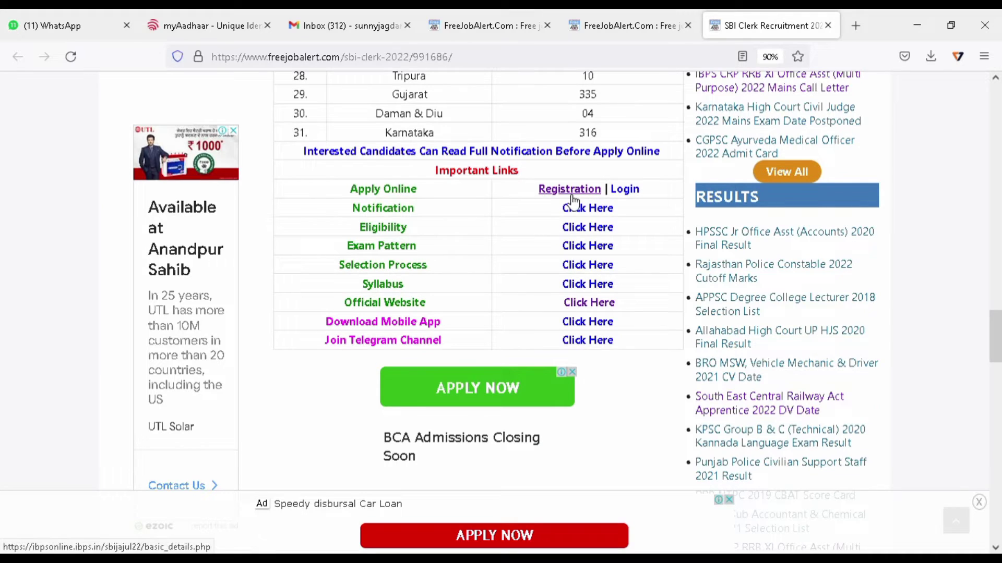
Start a new SBI registration, zoom the form in, and enter and confirm the applicant's first name.
click(569, 191)
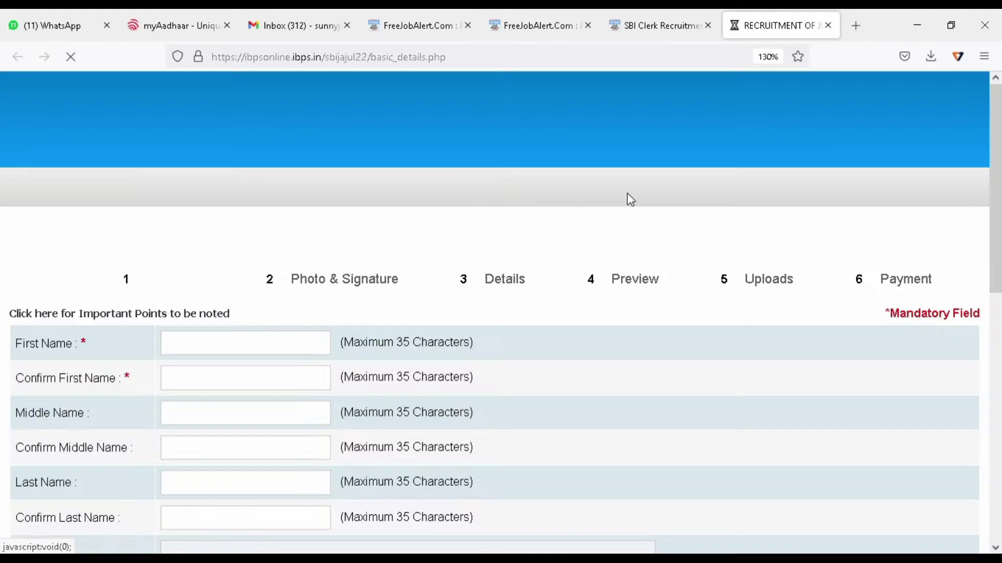
key(ctrl+plus)
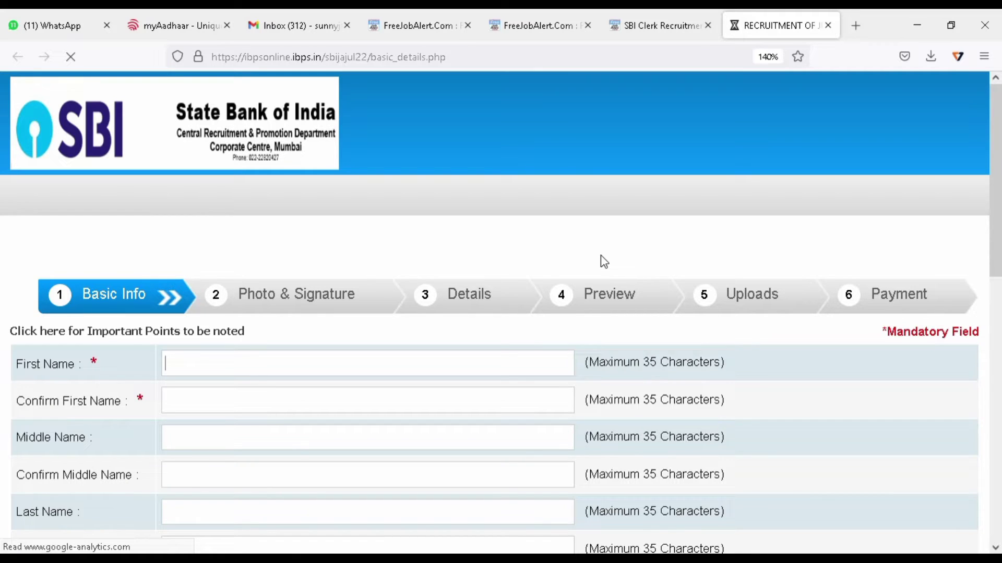
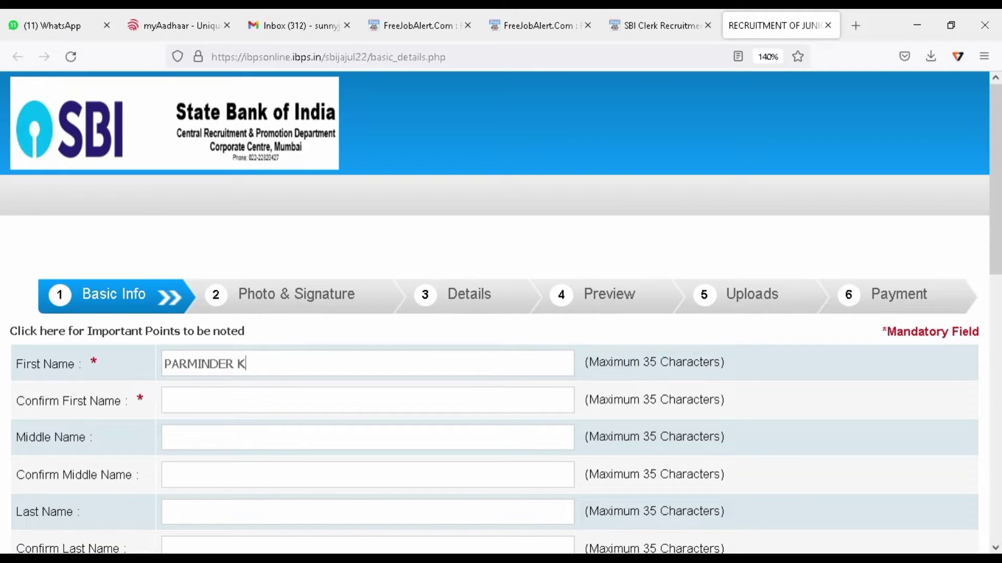
click(166, 401)
key(Tab)
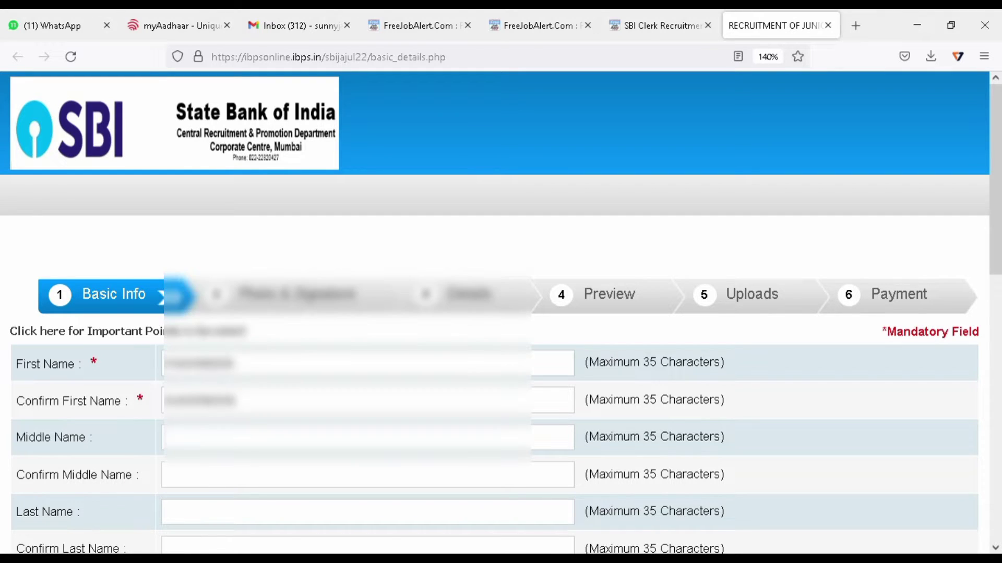
key(shift+Tab)
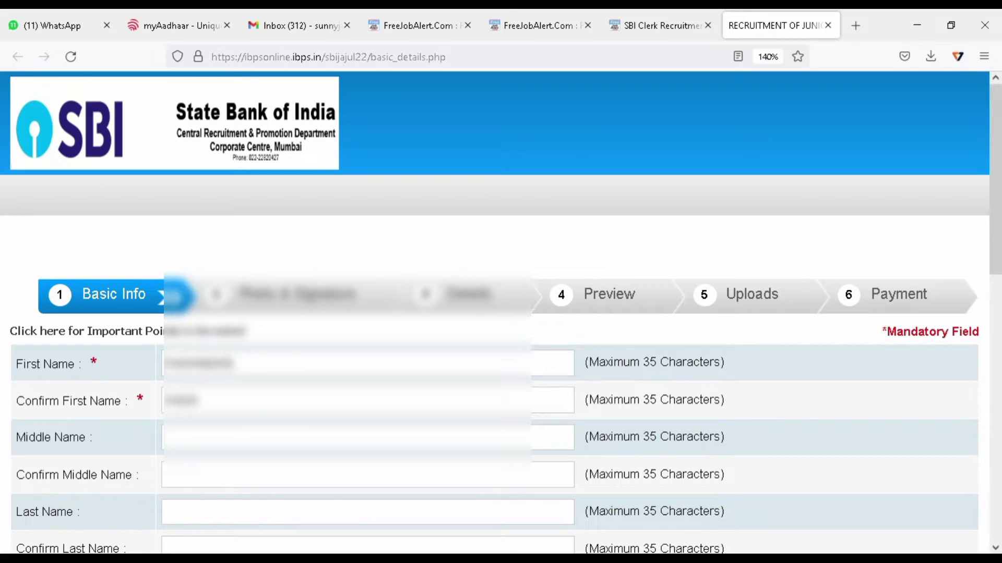
Enter and confirm the applicant's last name, skipping the middle name.
key(Tab)
key(Tab)
key(Tab)
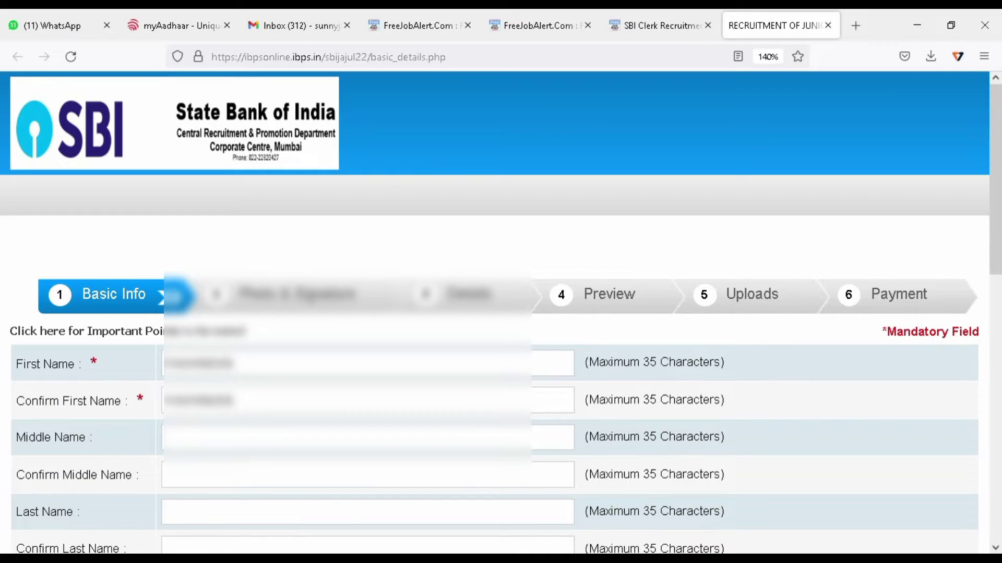
key(Tab)
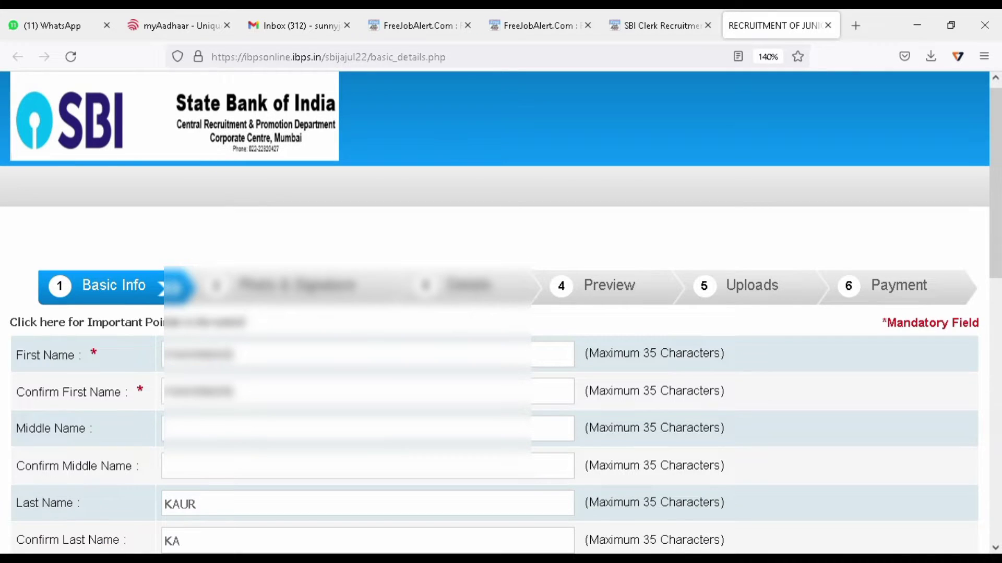
key(Tab)
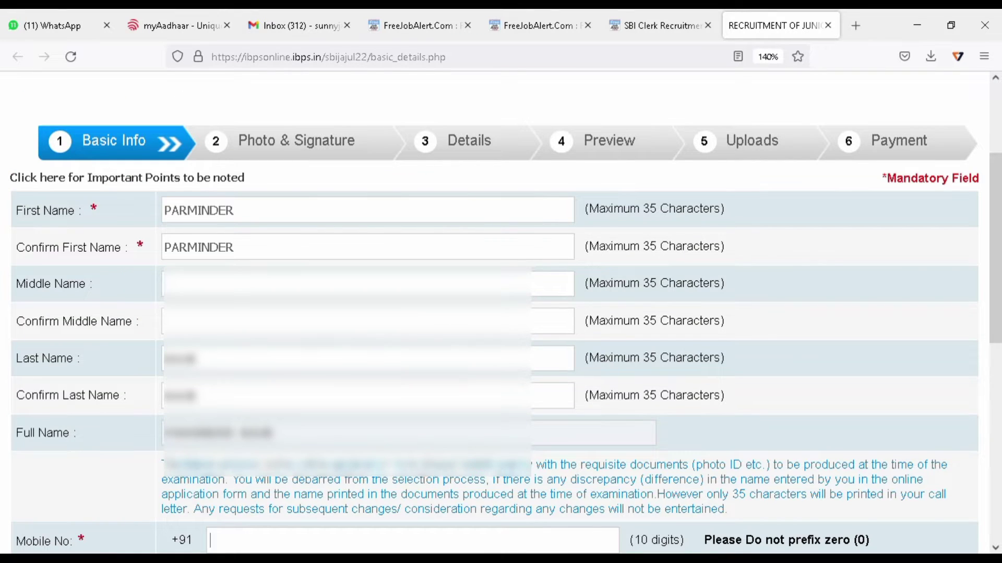
Enter the mobile number, its confirmation and the alternative number, then type the e-mail ID.
scroll(867, 516, down, 4)
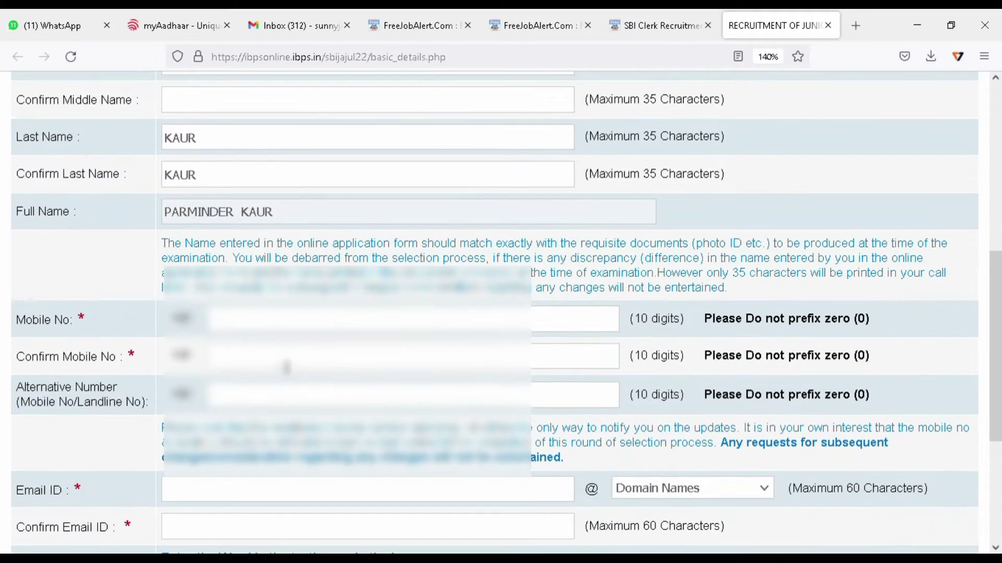
text(98765)
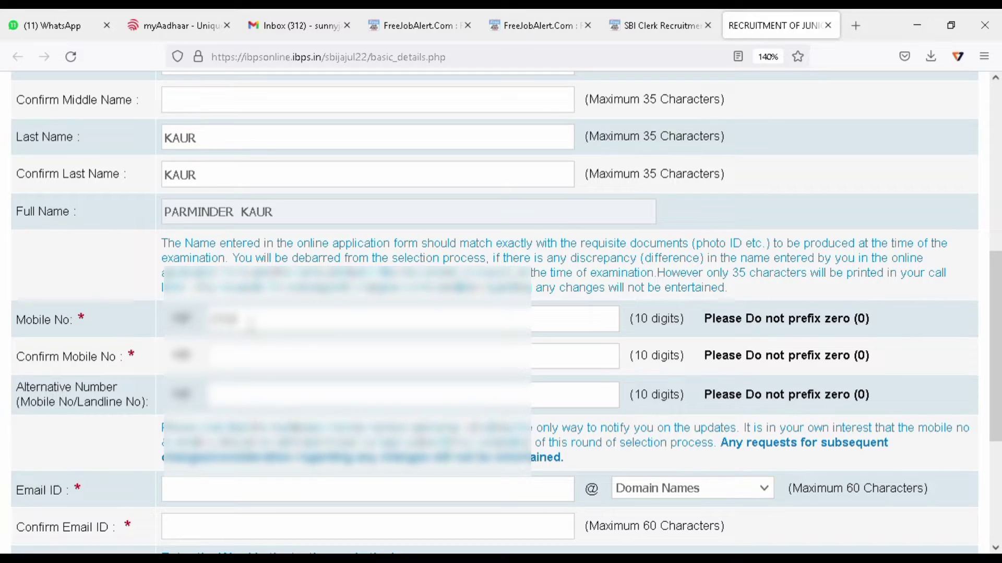
text(432)
key(BackSpace)
key(BackSpace)
key(BackSpace)
text(43)
key(BackSpace)
key(BackSpace)
text(000000000)
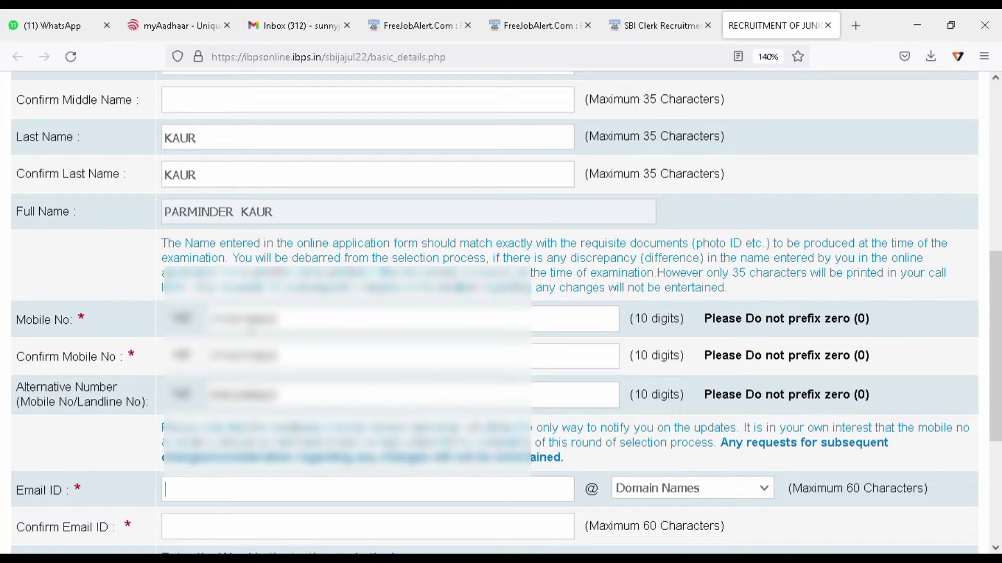
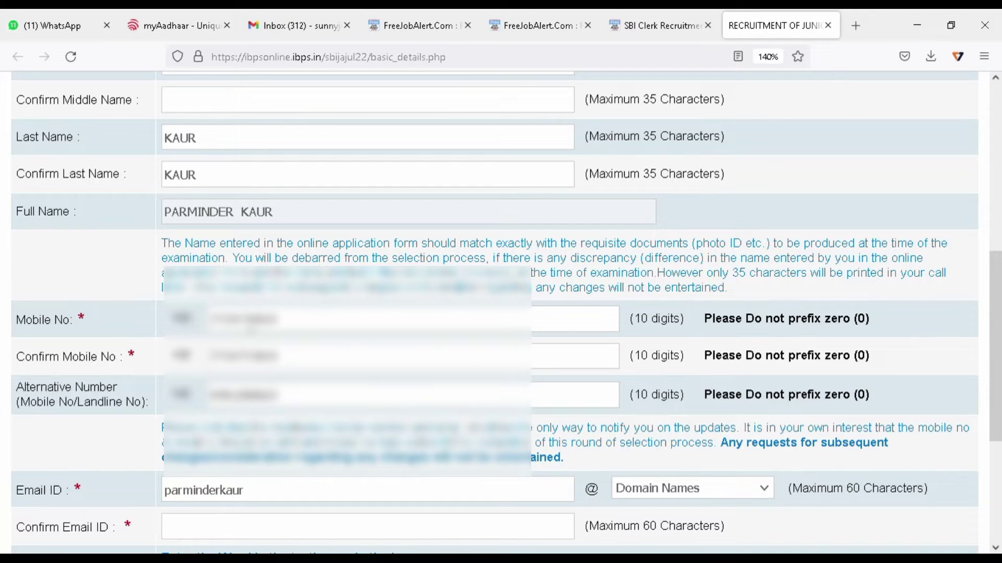
Choose gmail.com as the domain, enter the confirmation e-mail ID and fill in the security code.
key(g)
scroll(656, 302, down, 5)
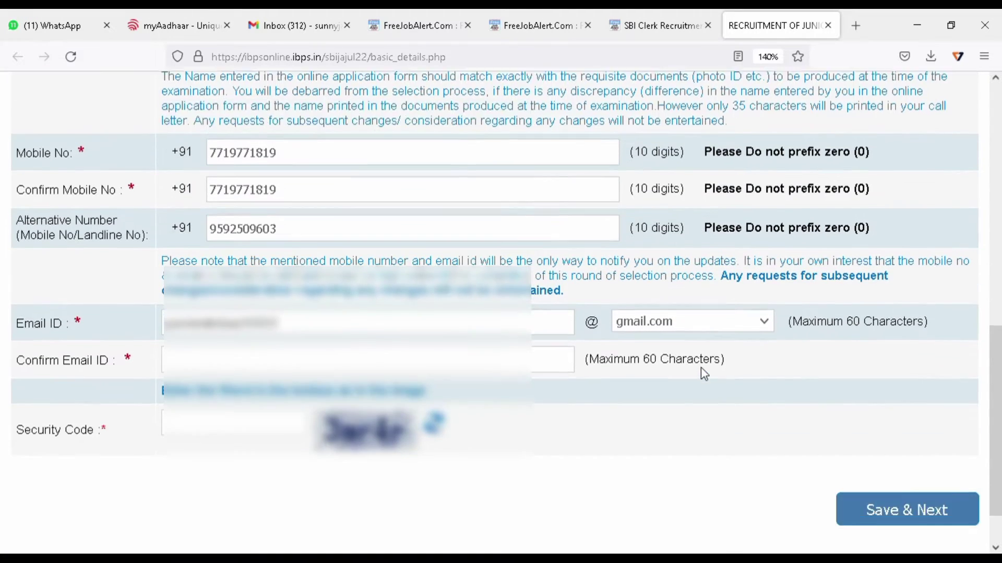
click(428, 312)
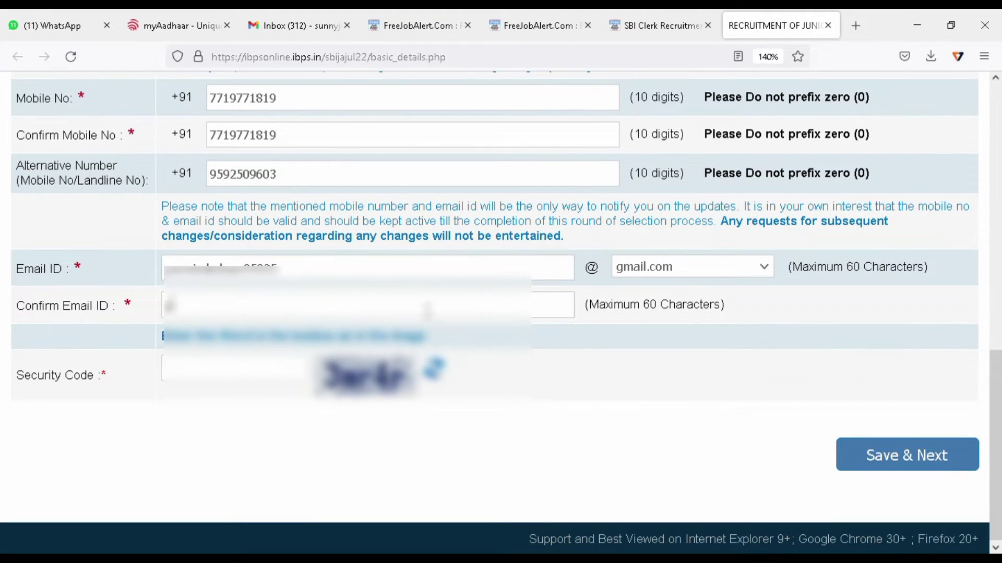
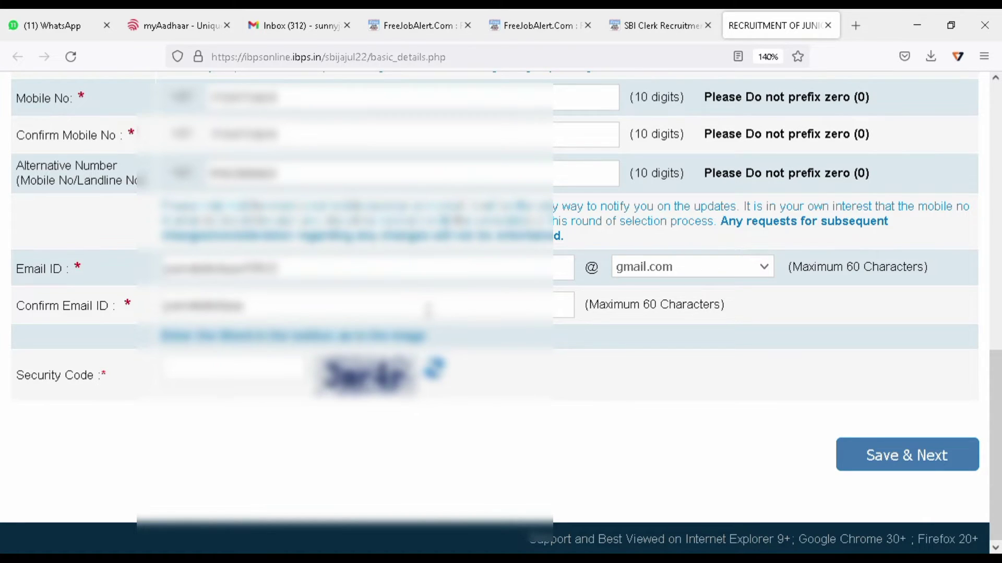
key(Tab)
text(3e4r)
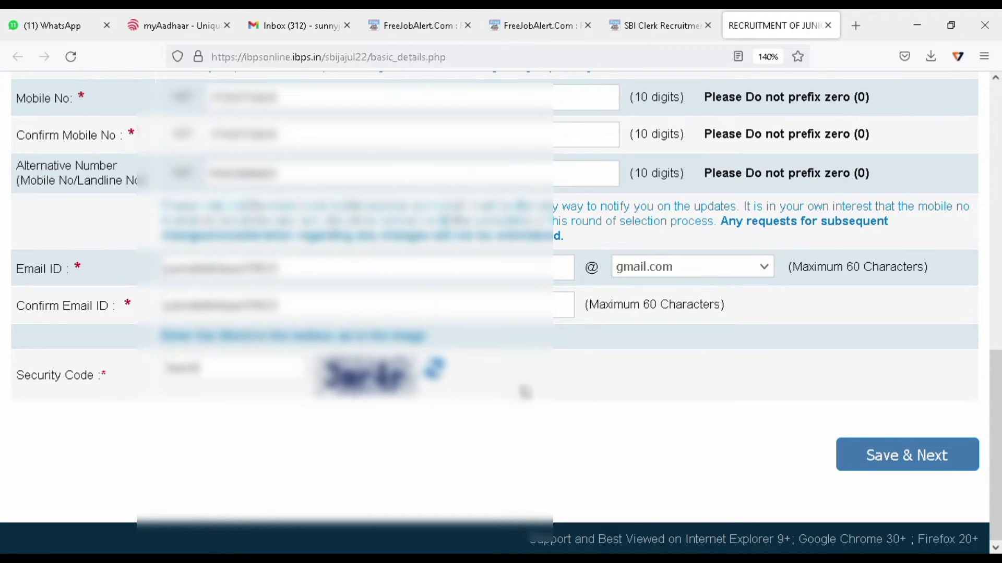
Save the basic information and confirm proceeding to the next step.
scroll(634, 383, up, 10)
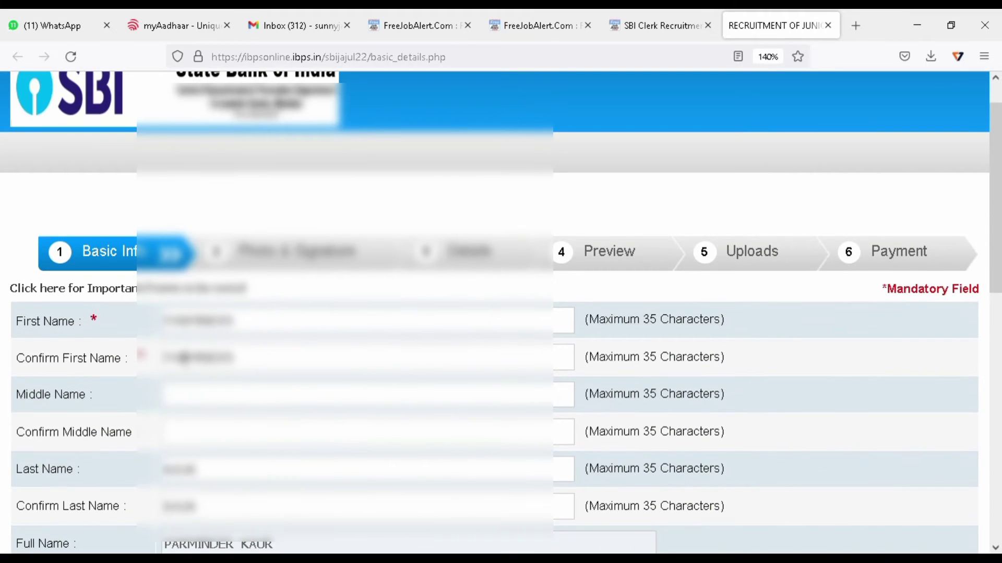
scroll(188, 365, down, 2)
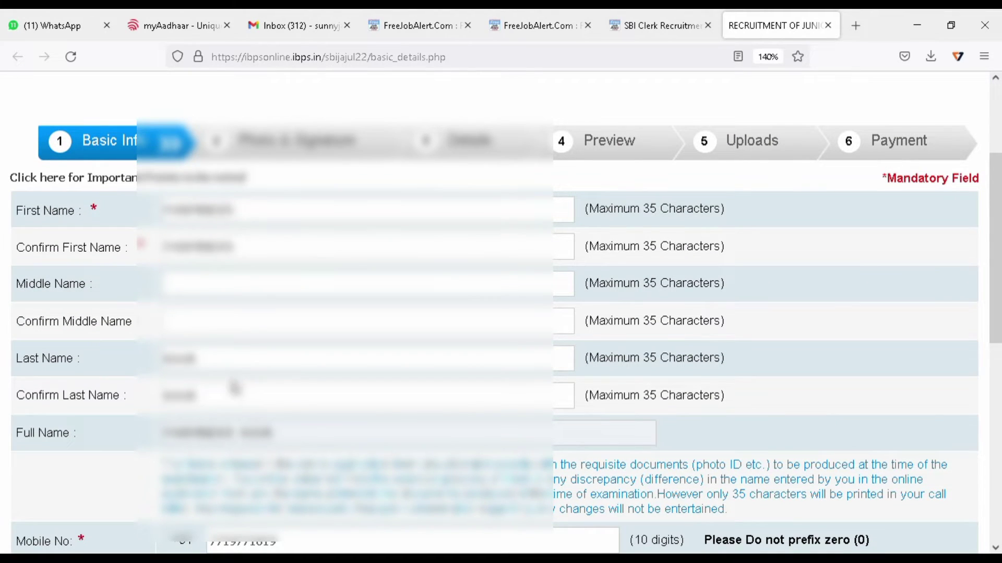
scroll(240, 389, down, 6)
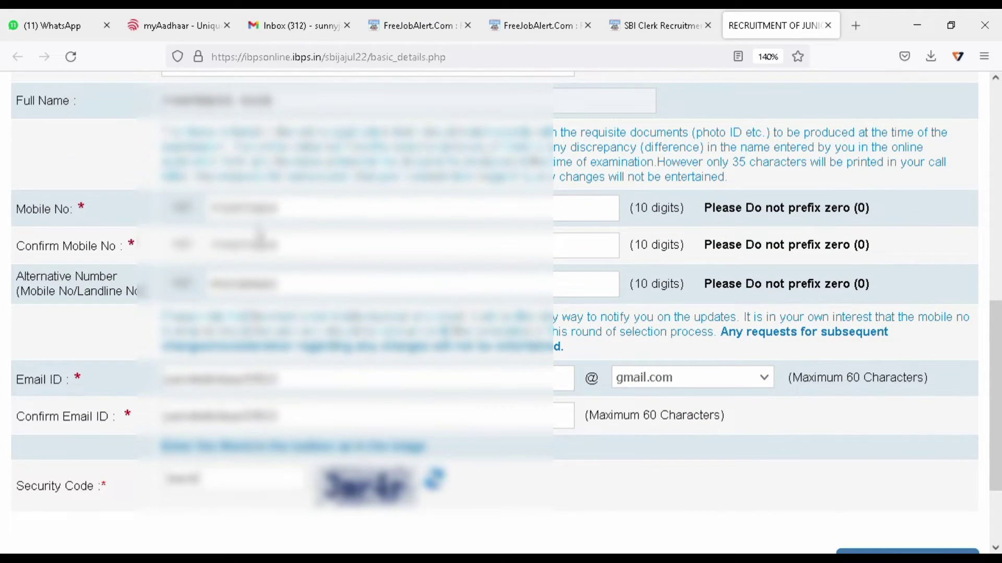
scroll(908, 459, down, 2)
click(917, 468)
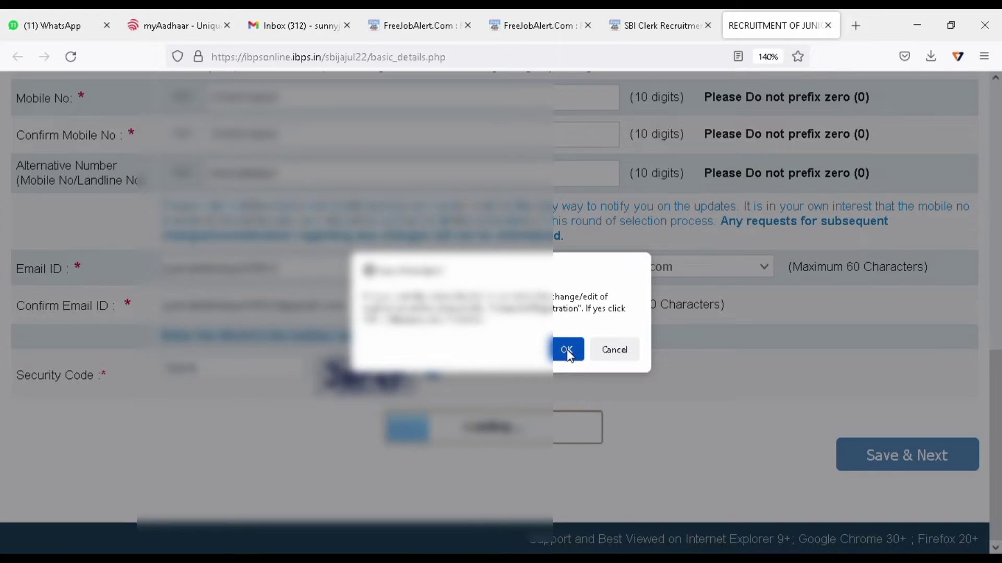
click(569, 354)
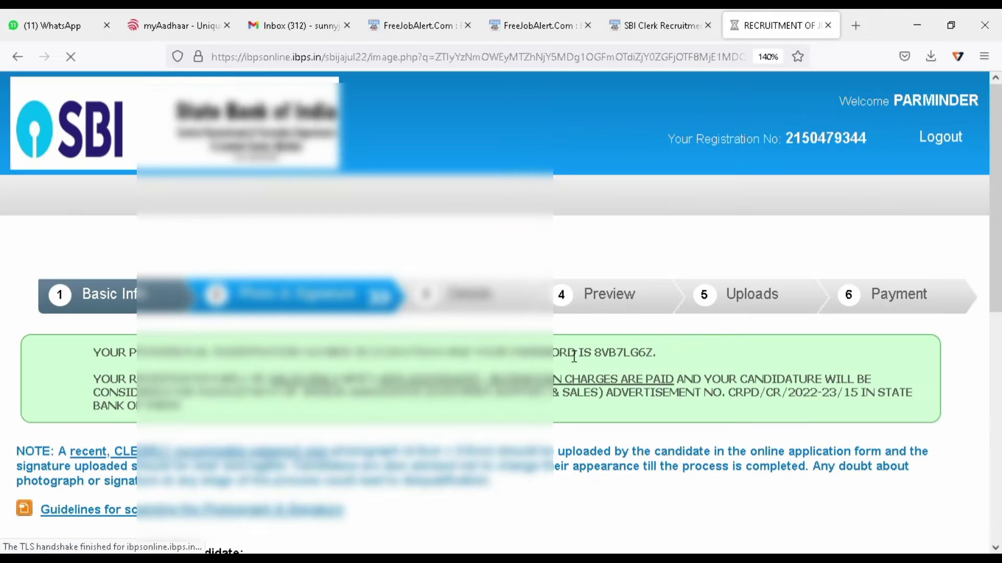
Select the scanned signature file, confirm it is valid, and continue to the Details step.
scroll(572, 357, down, 5)
scroll(574, 357, down, 1)
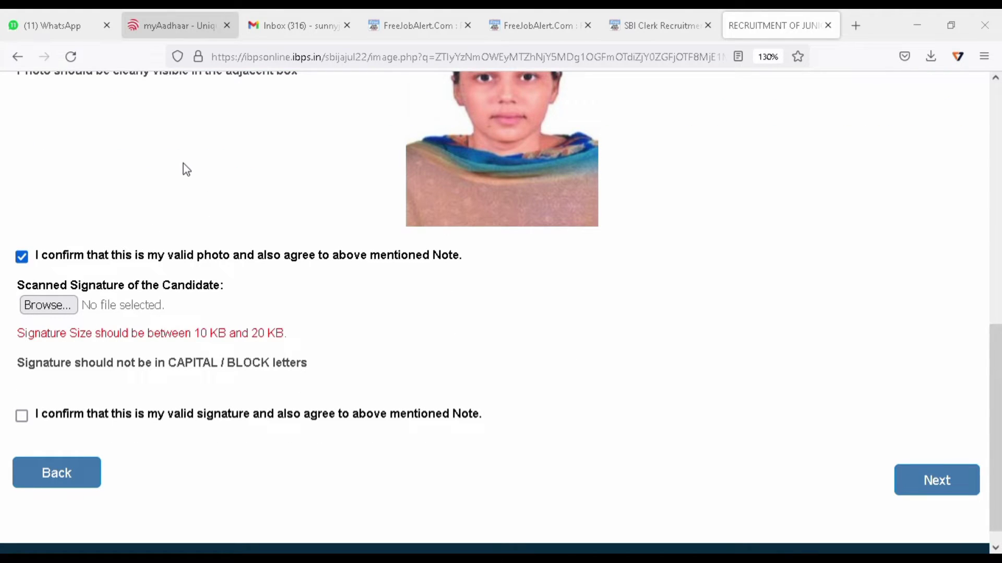
key(Return)
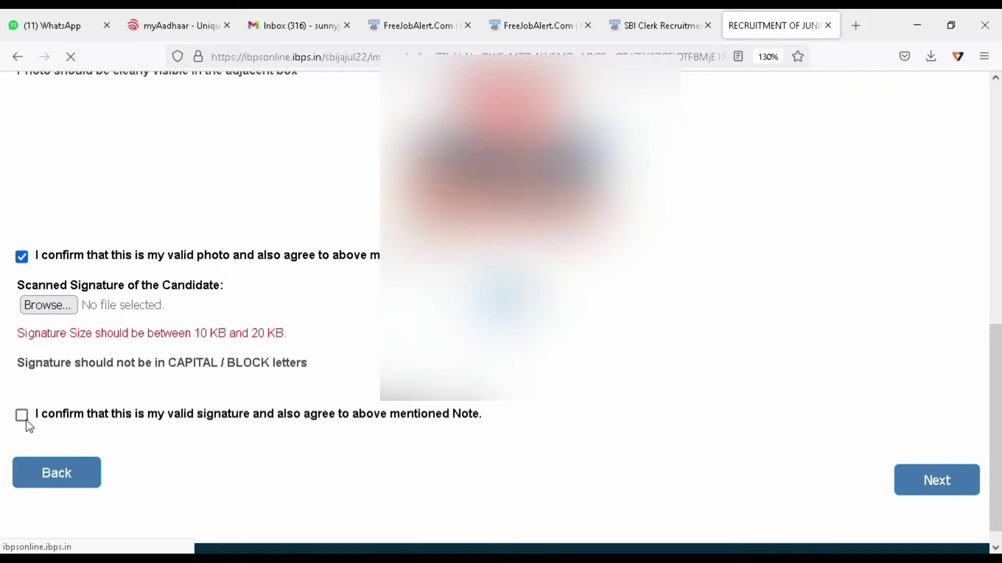
click(22, 396)
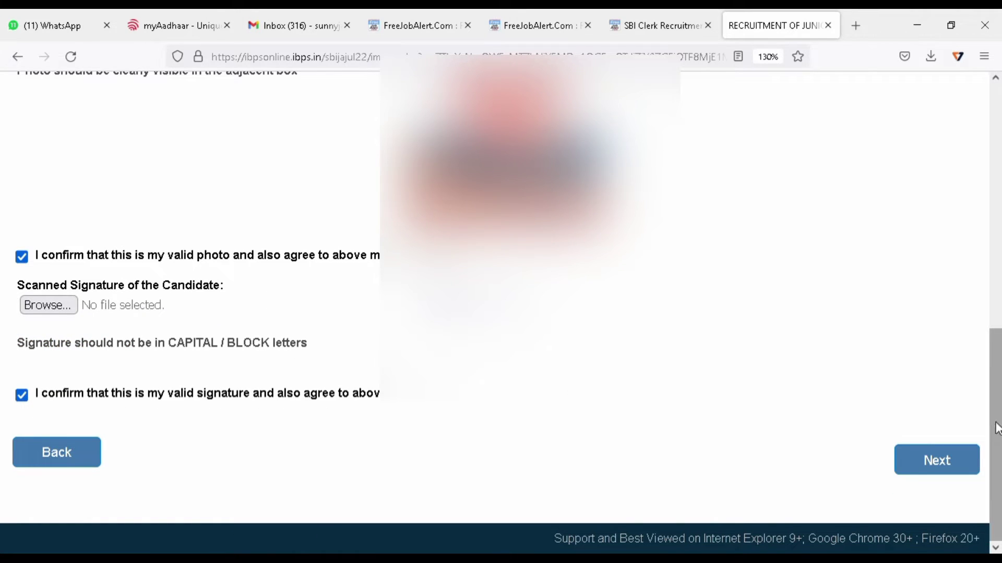
click(936, 460)
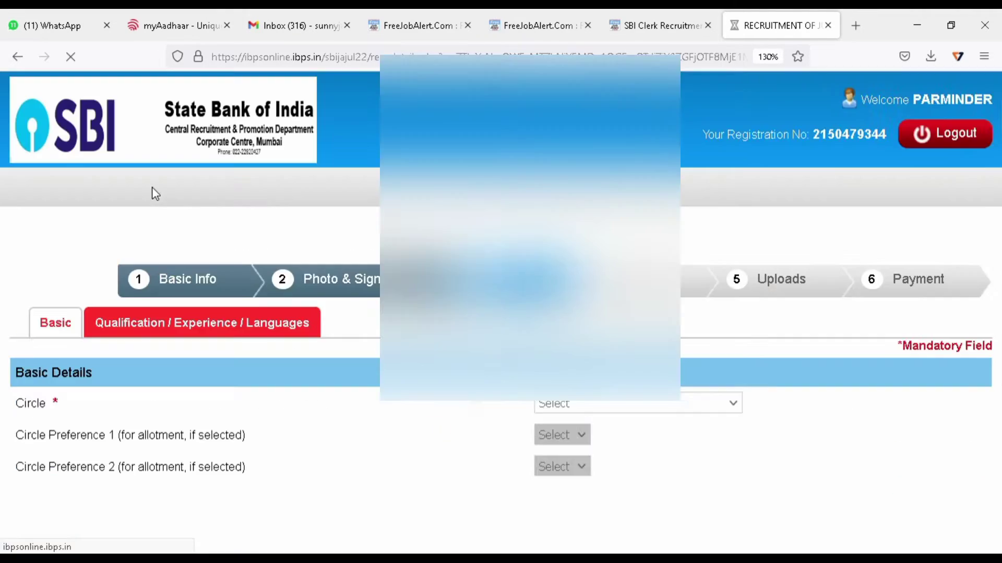
Choose PUNJAB as the state and Punjabi as the official language, answering Yes for the mark-sheet.
scroll(148, 251, down, 3)
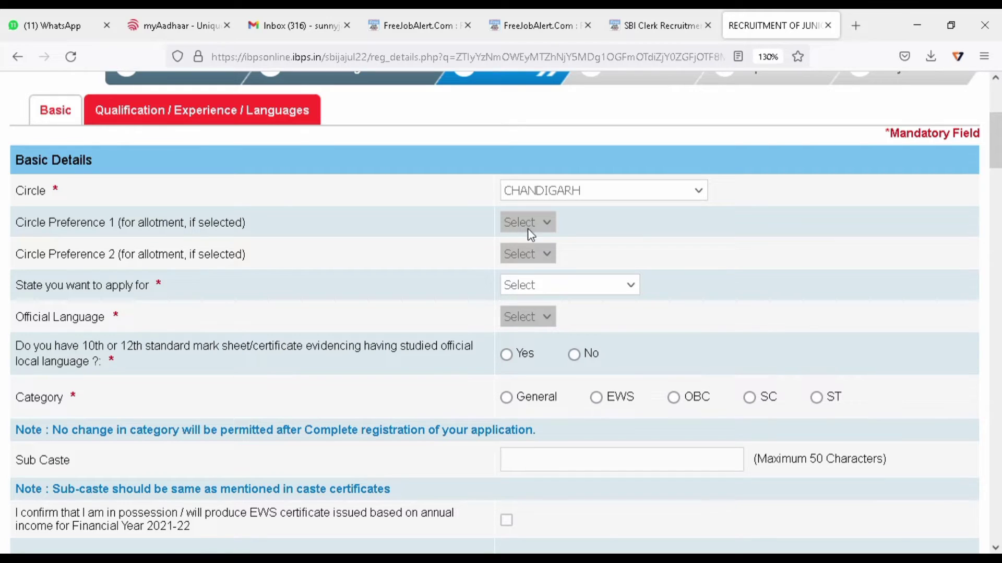
click(573, 287)
click(557, 406)
scroll(546, 305, down, 1)
scroll(546, 305, down, 3)
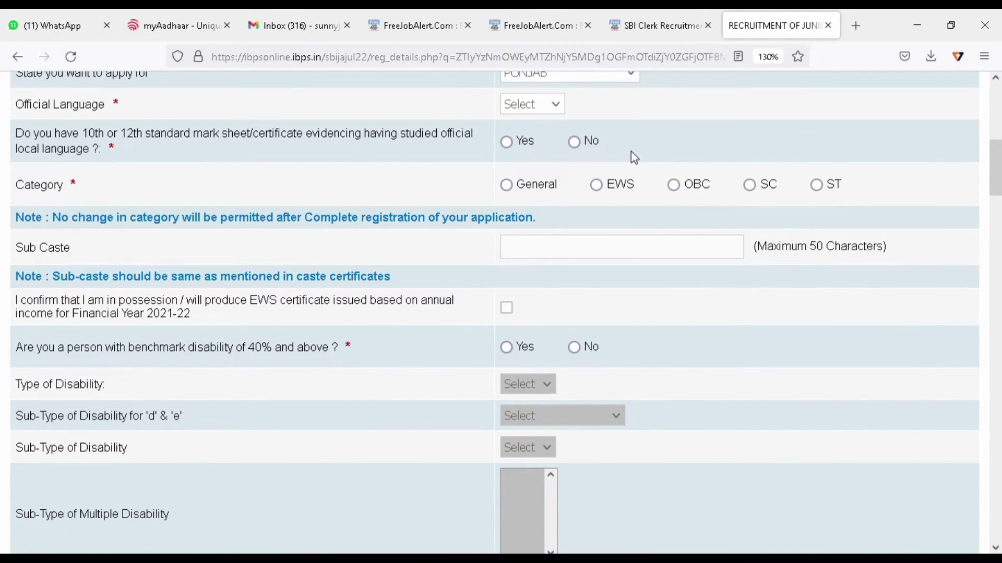
scroll(631, 152, up, 4)
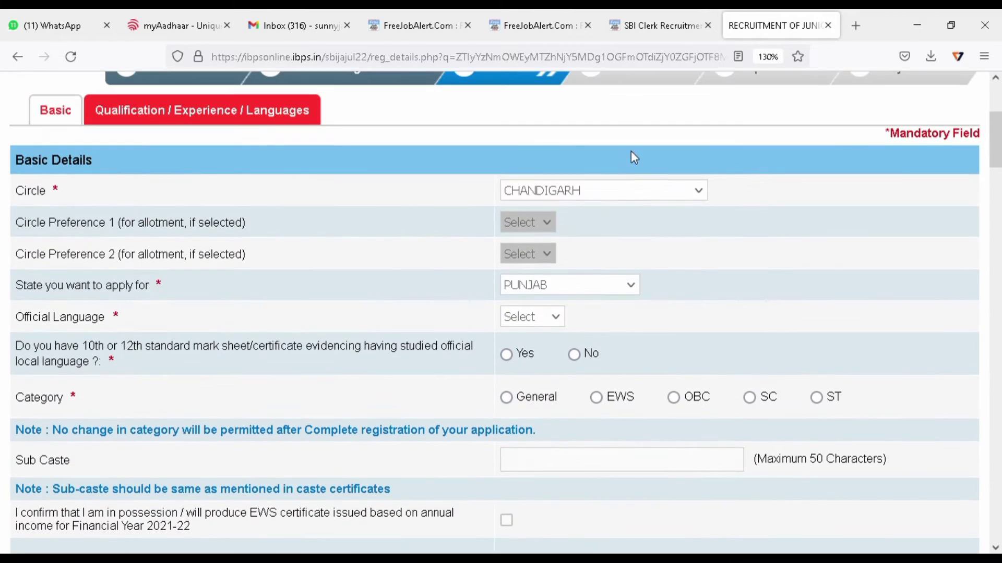
click(544, 369)
click(509, 355)
Set the category to SC, dismiss the warning, and enter RAMDASIA as the sub caste.
scroll(521, 338, down, 2)
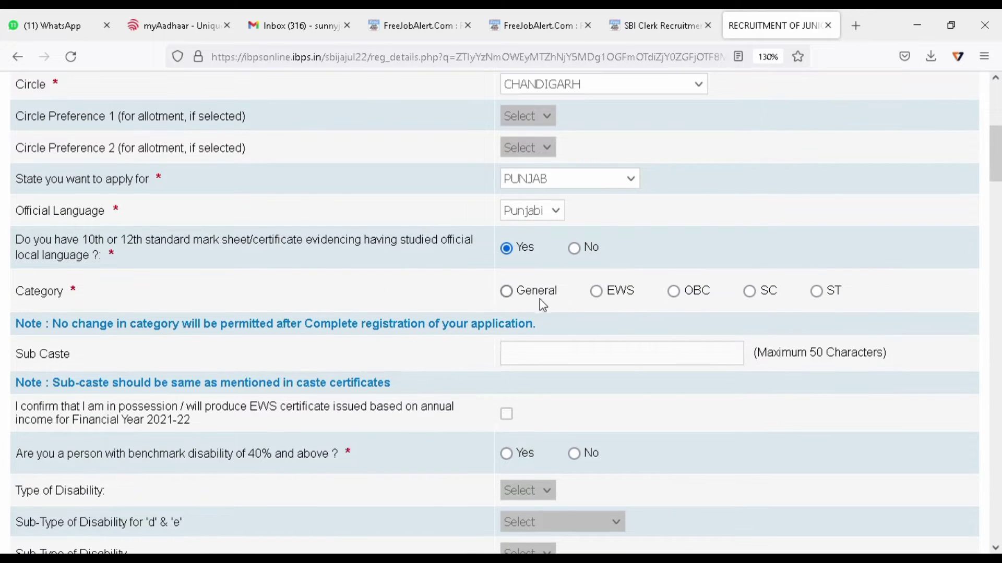
click(768, 295)
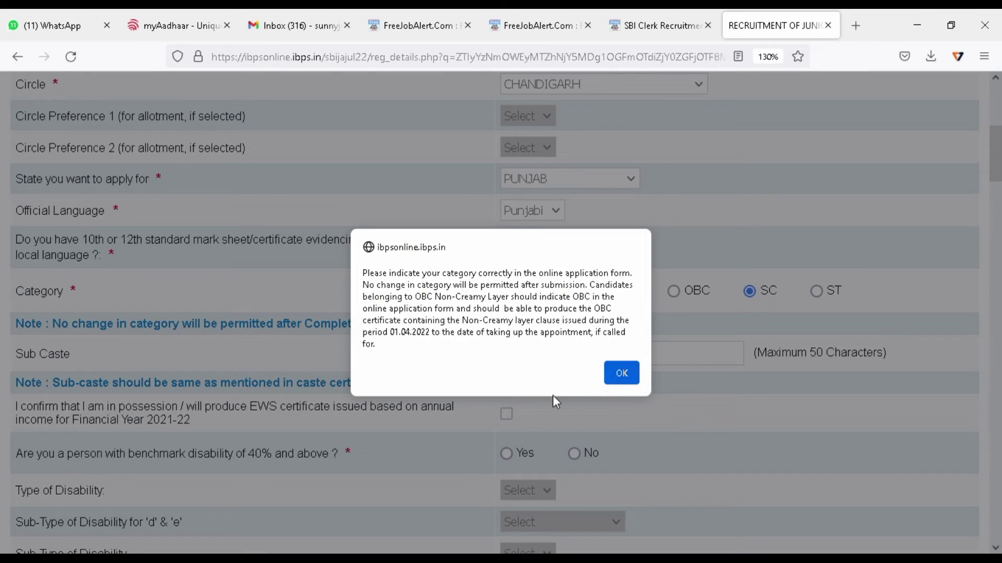
click(615, 376)
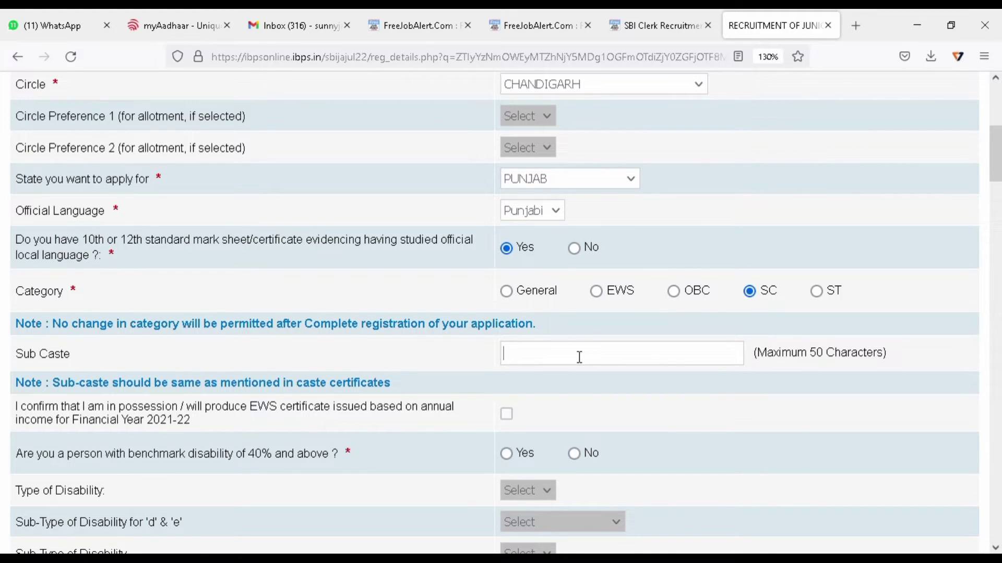
text(RAMDASIA)
scroll(583, 344, down, 3)
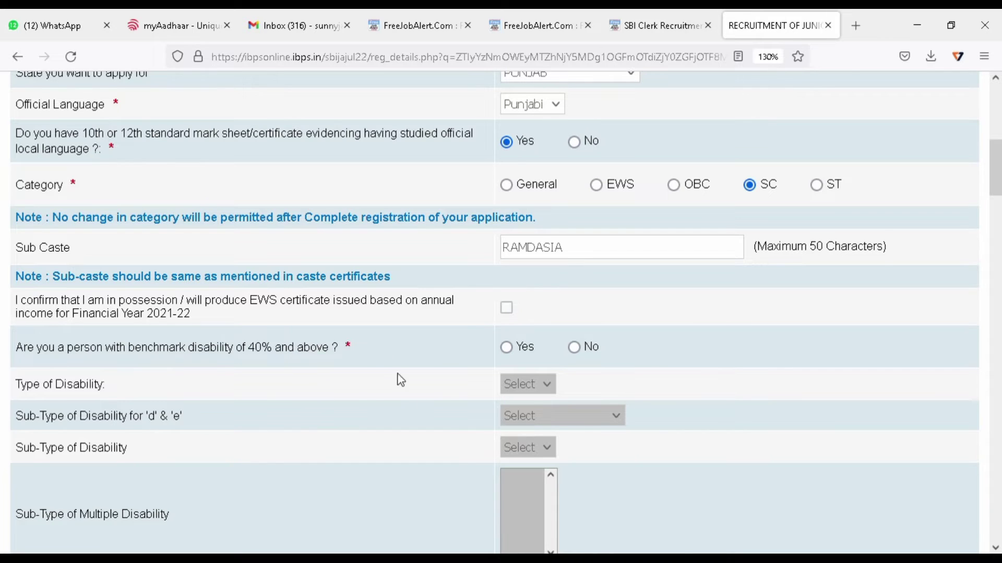
Answer No to benchmark disability, set religion to Sikh and religious minority to Yes.
click(574, 347)
scroll(679, 316, down, 2)
scroll(680, 314, down, 3)
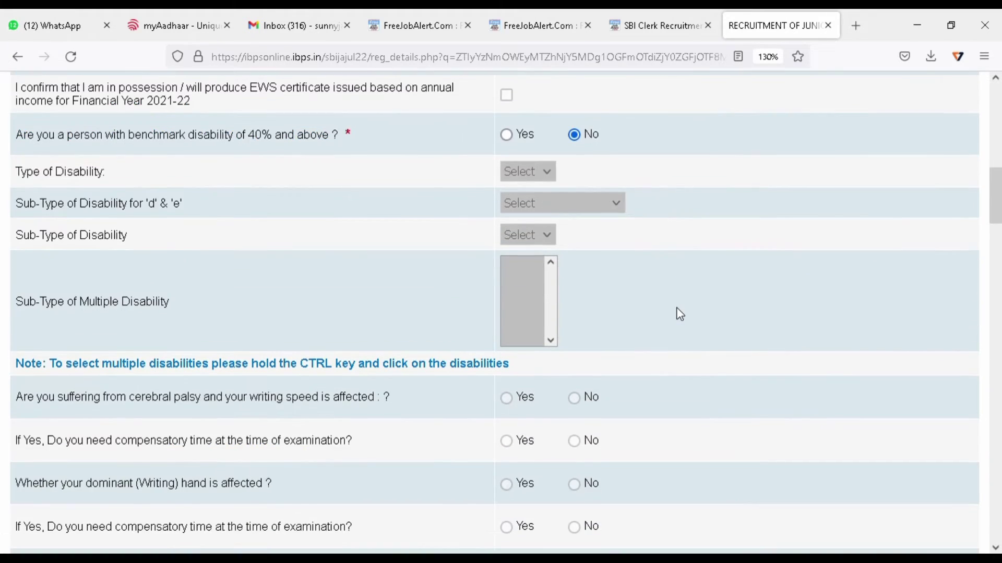
scroll(680, 314, down, 3)
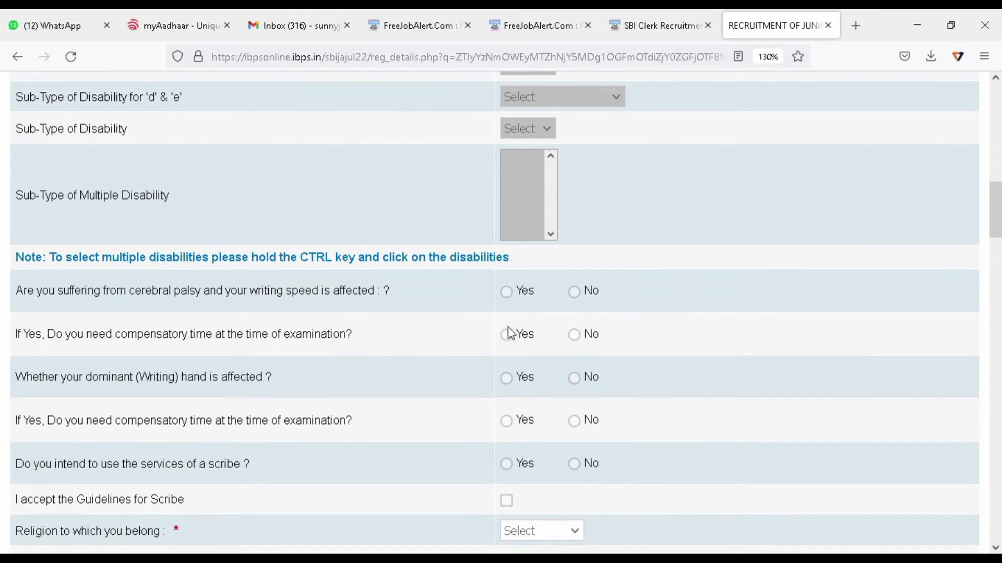
scroll(644, 331, down, 5)
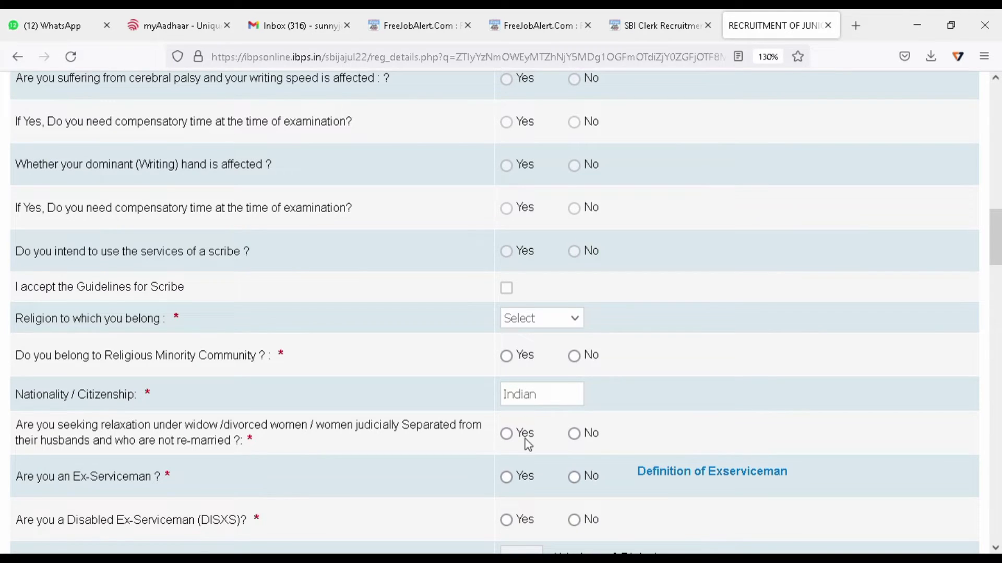
key(s)
scroll(540, 349, down, 2)
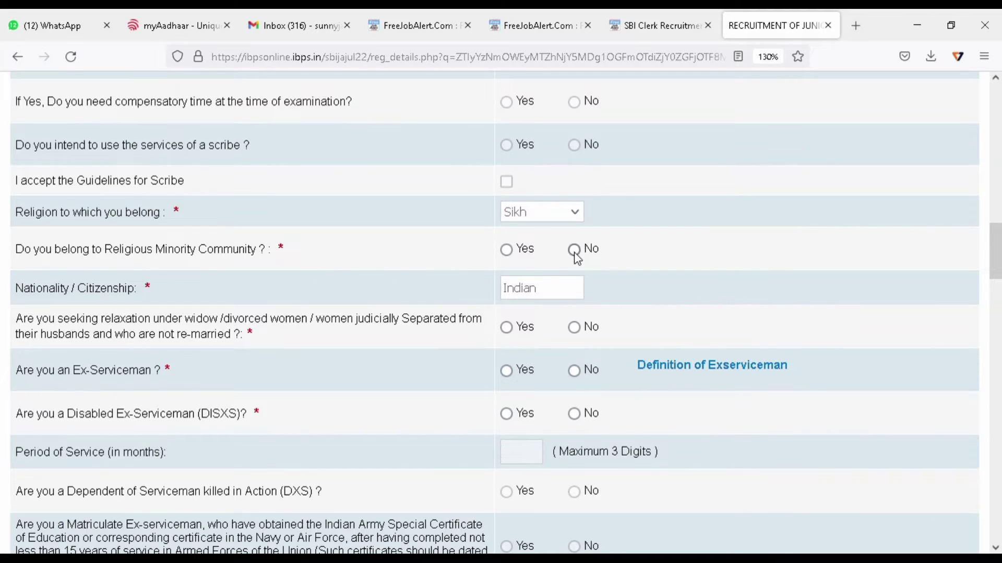
click(506, 251)
click(575, 250)
click(514, 256)
Answer No to widow relaxation, ex-serviceman and disabled ex-serviceman.
click(570, 332)
click(574, 373)
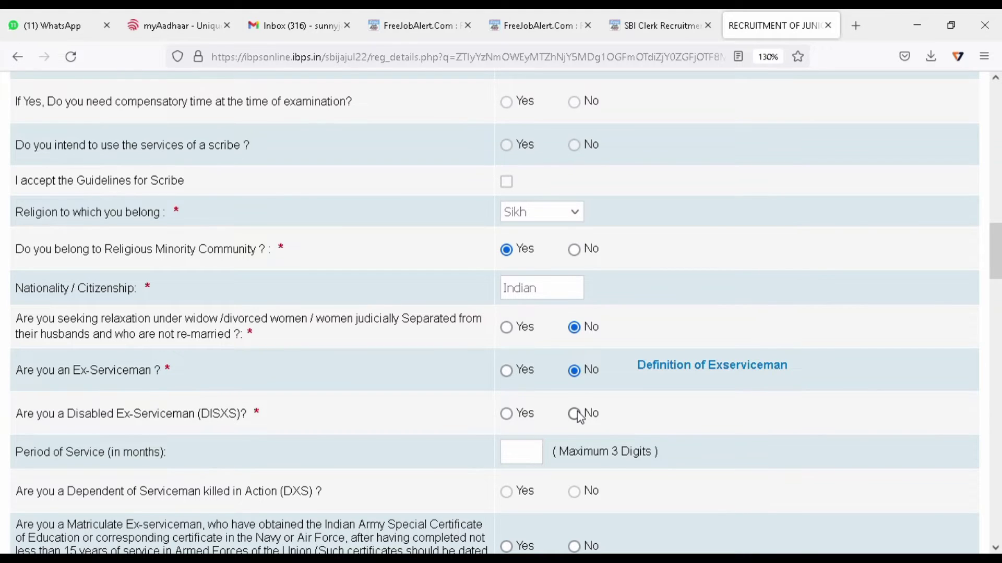
click(574, 414)
scroll(411, 435, down, 2)
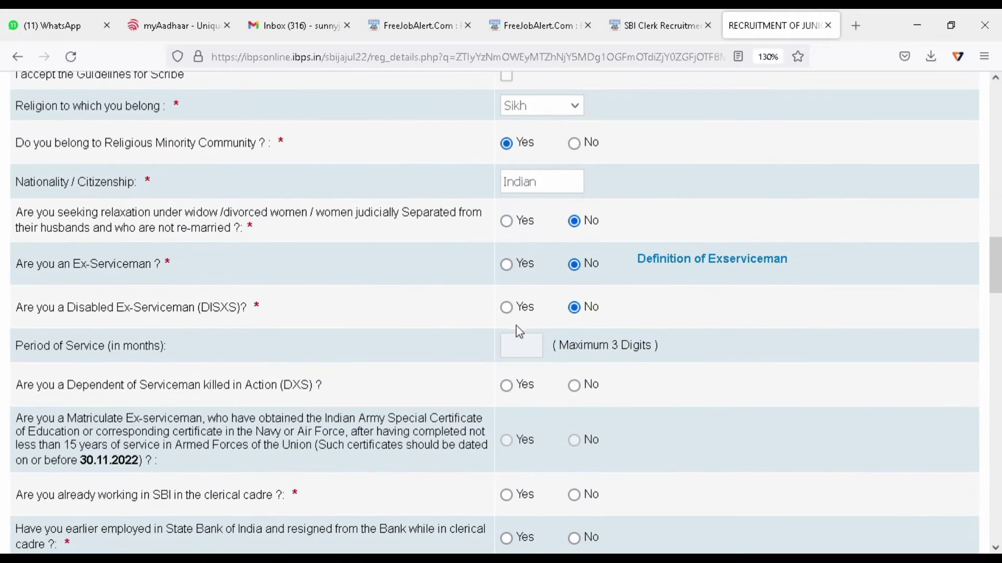
click(509, 310)
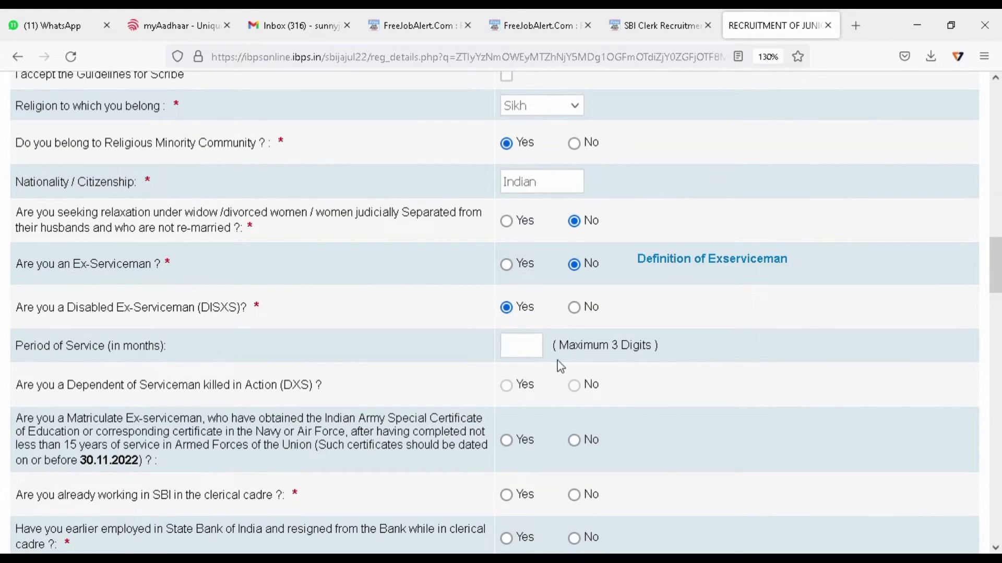
click(574, 309)
scroll(574, 319, up, 1)
scroll(574, 321, up, 1)
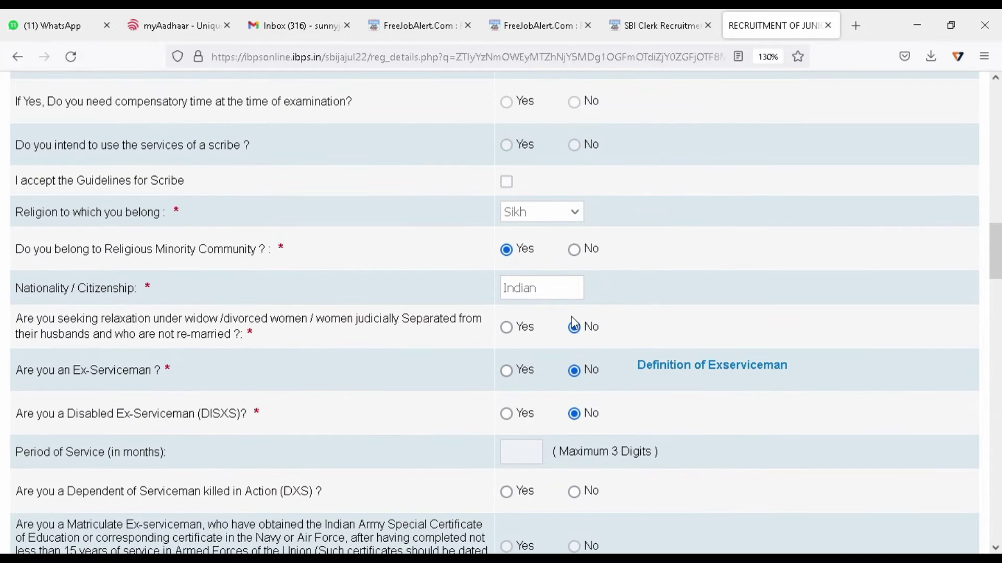
scroll(570, 318, down, 6)
scroll(573, 325, up, 2)
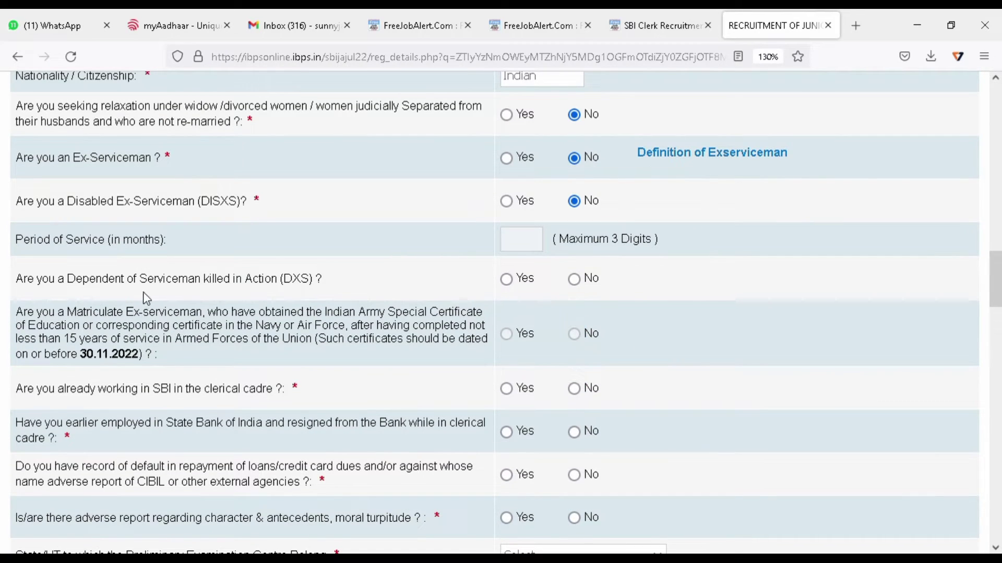
Answer No to the DXS, SBI resignation and loan-default questions, and pick Punjab as the preliminary exam state.
click(574, 278)
scroll(643, 400, down, 2)
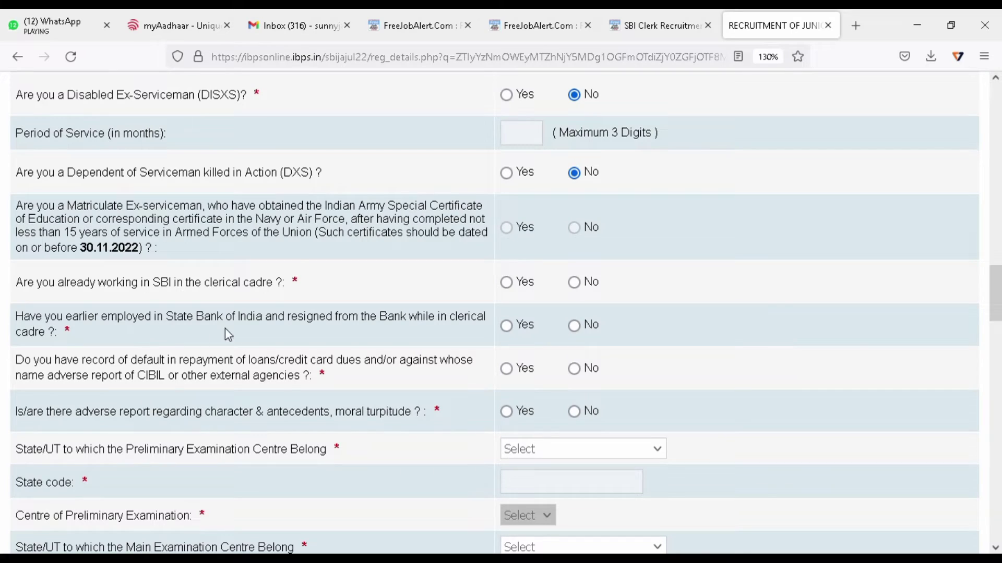
click(574, 326)
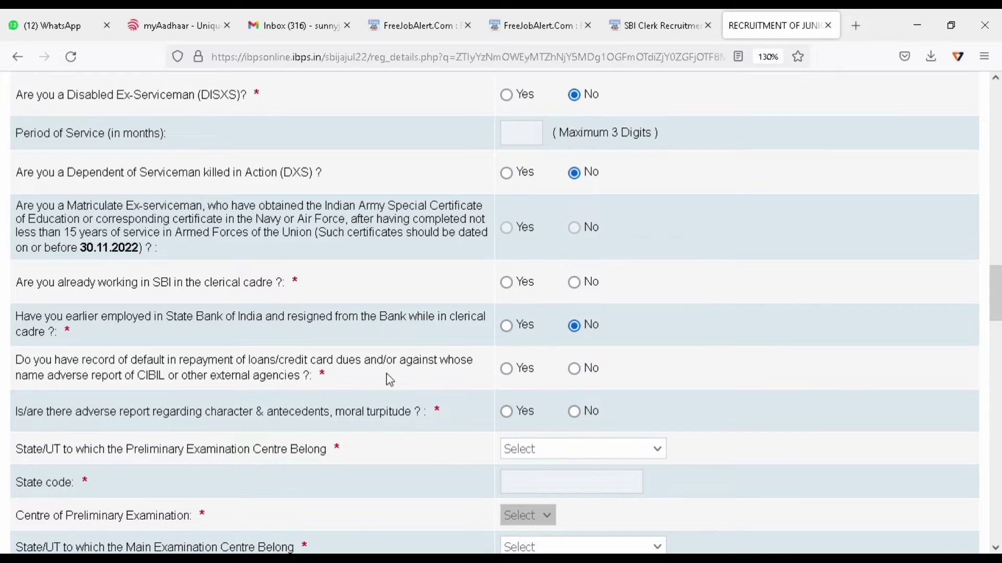
click(574, 370)
scroll(167, 340, down, 2)
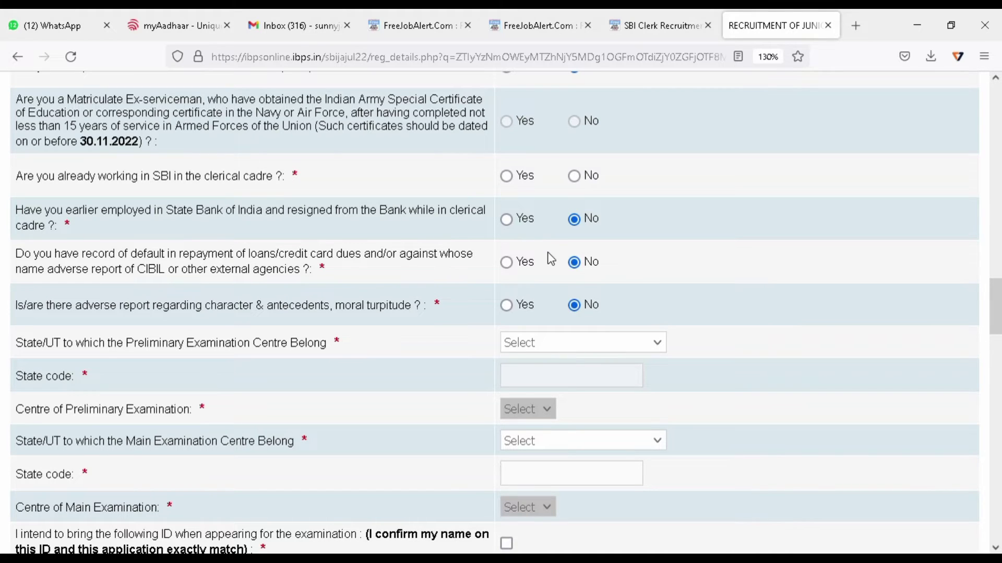
click(535, 148)
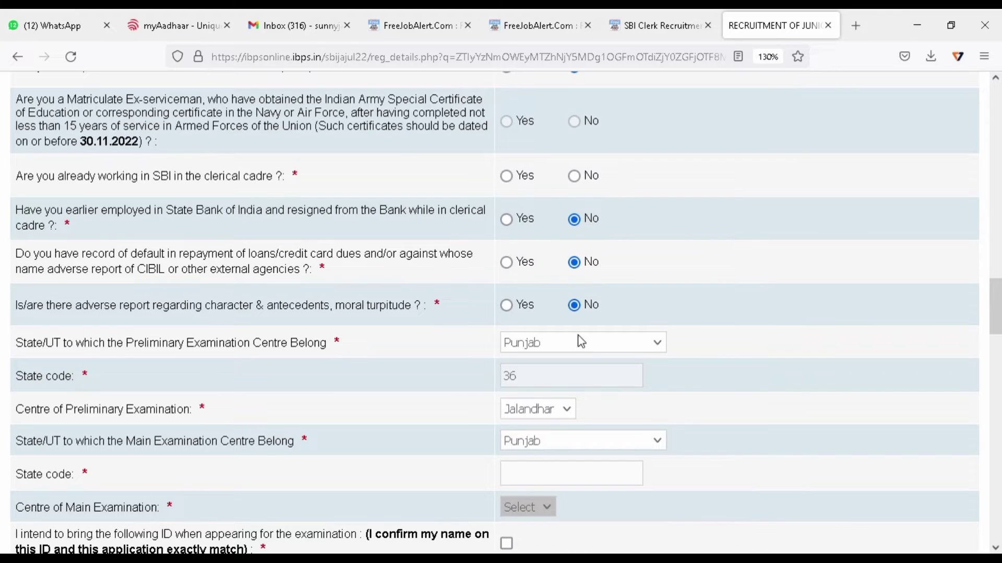
scroll(561, 324, down, 2)
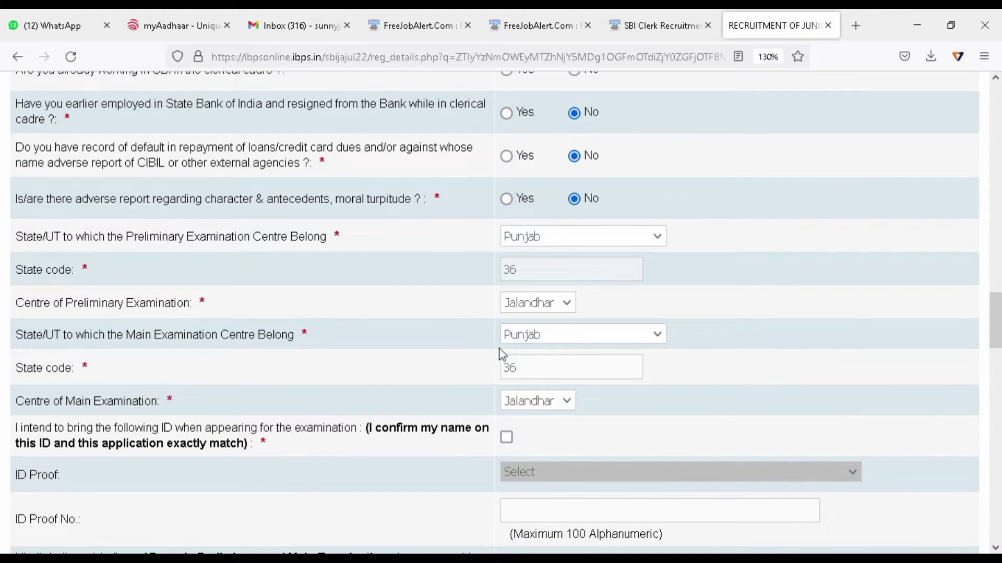
Tick the ID declaration, choose Aadhar Card as ID proof and enter its number, and set the paper medium.
scroll(440, 346, down, 2)
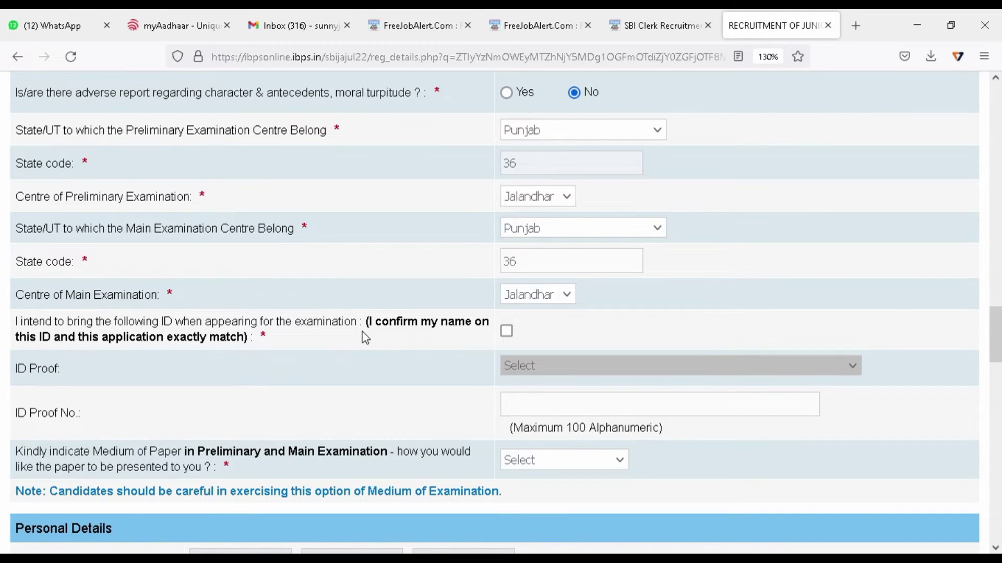
click(506, 331)
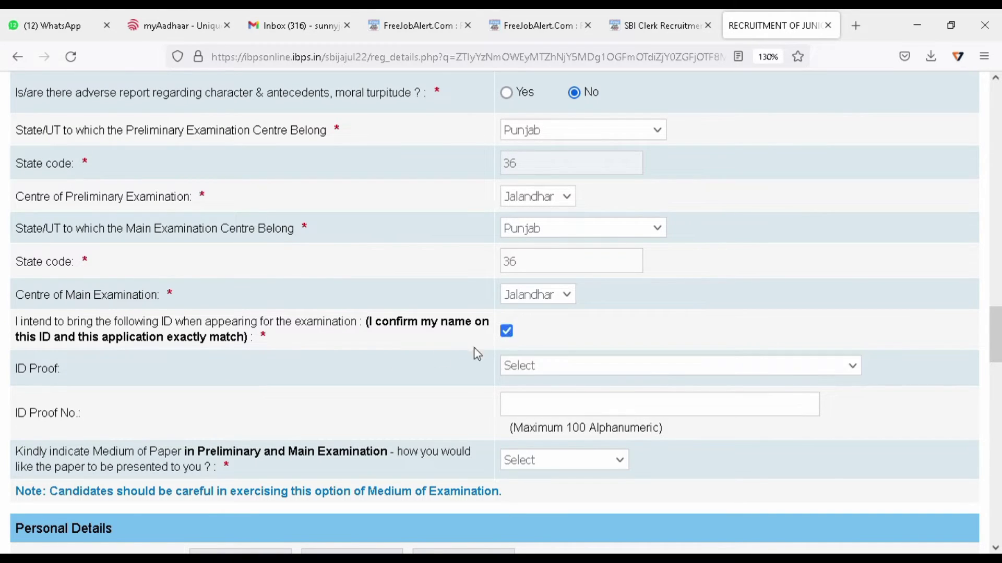
scroll(332, 359, down, 2)
click(626, 264)
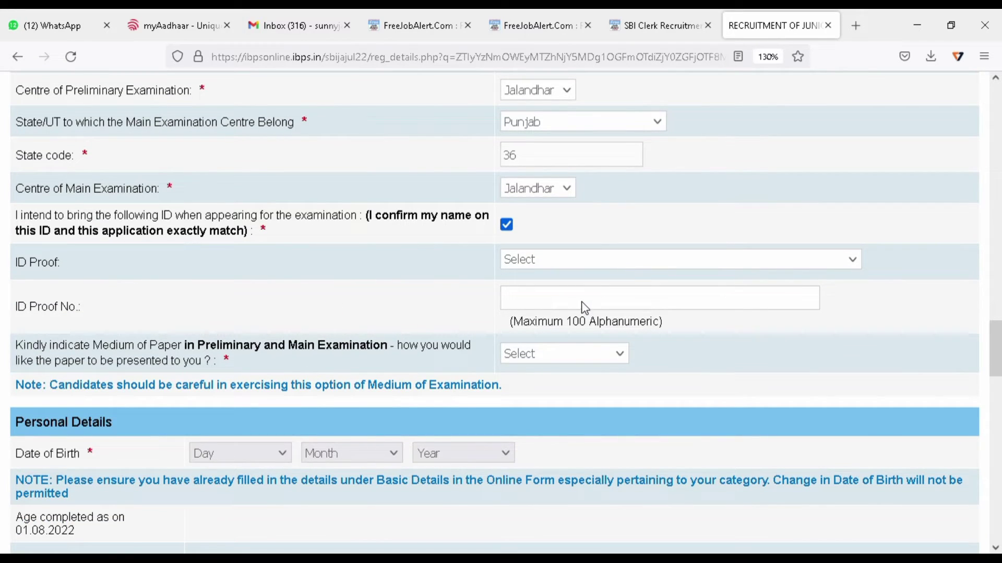
click(564, 332)
click(549, 302)
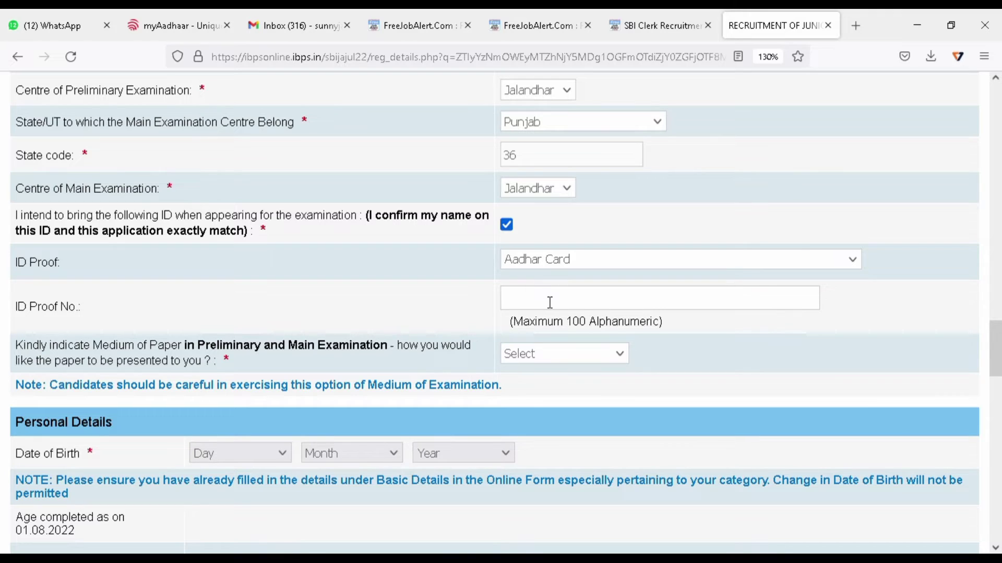
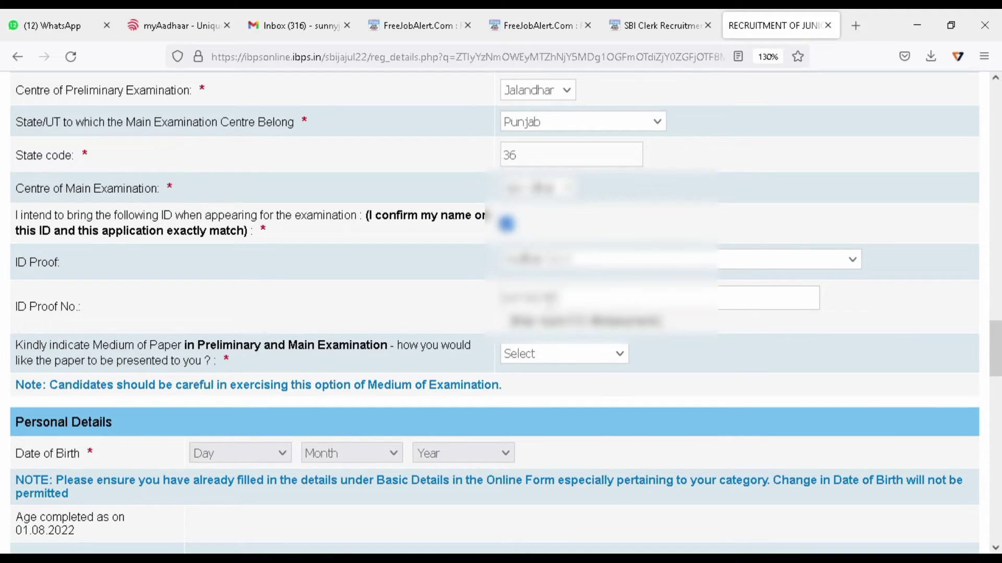
scroll(415, 202, down, 4)
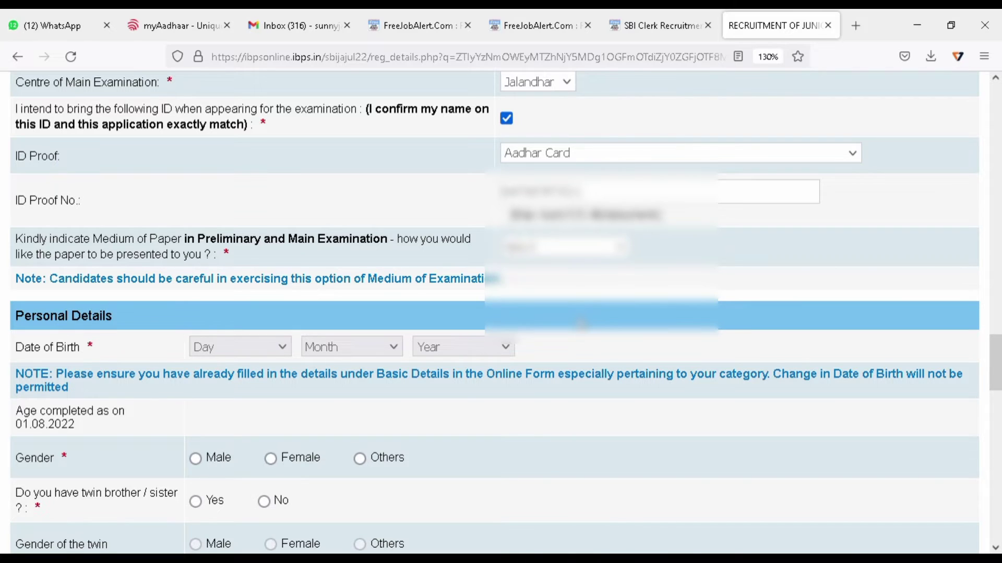
key(Down)
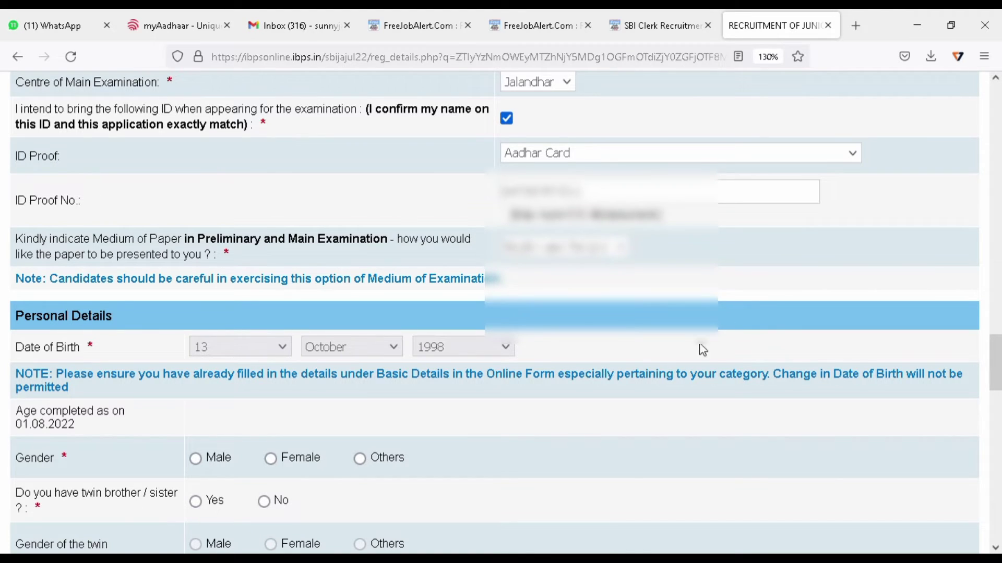
Record the applicant as Female, not a twin, and Unmarried.
scroll(710, 347, down, 2)
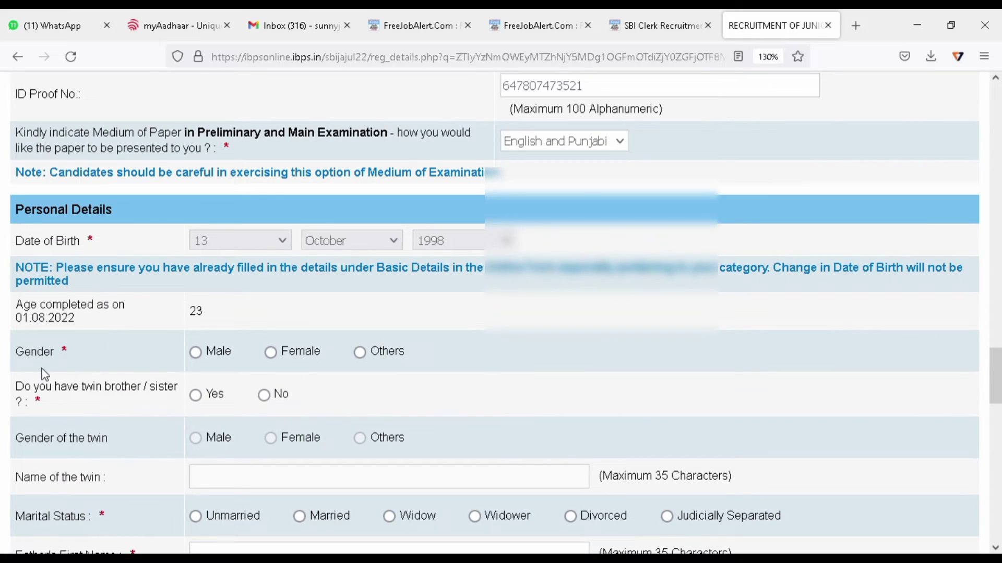
click(290, 359)
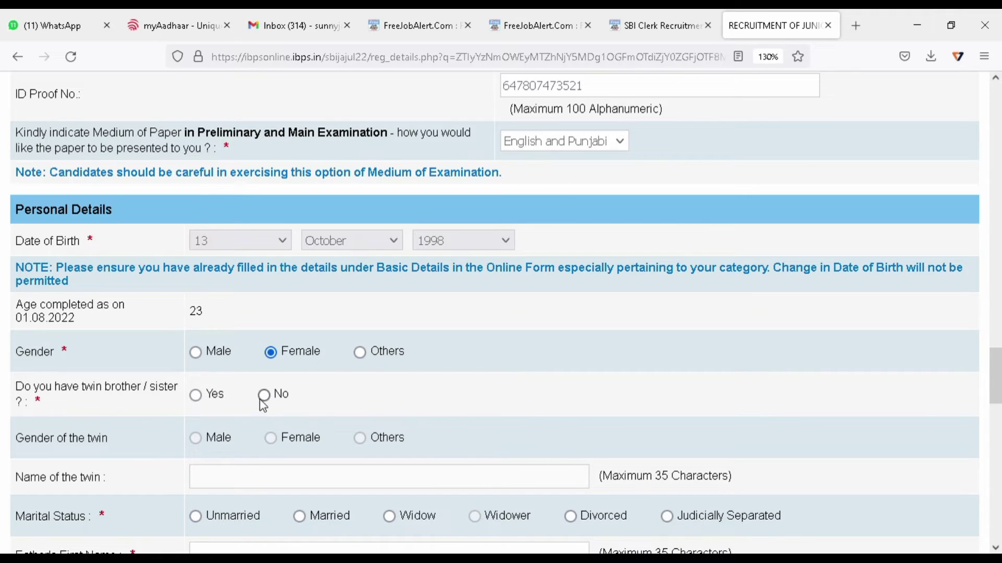
click(263, 397)
scroll(476, 430, down, 3)
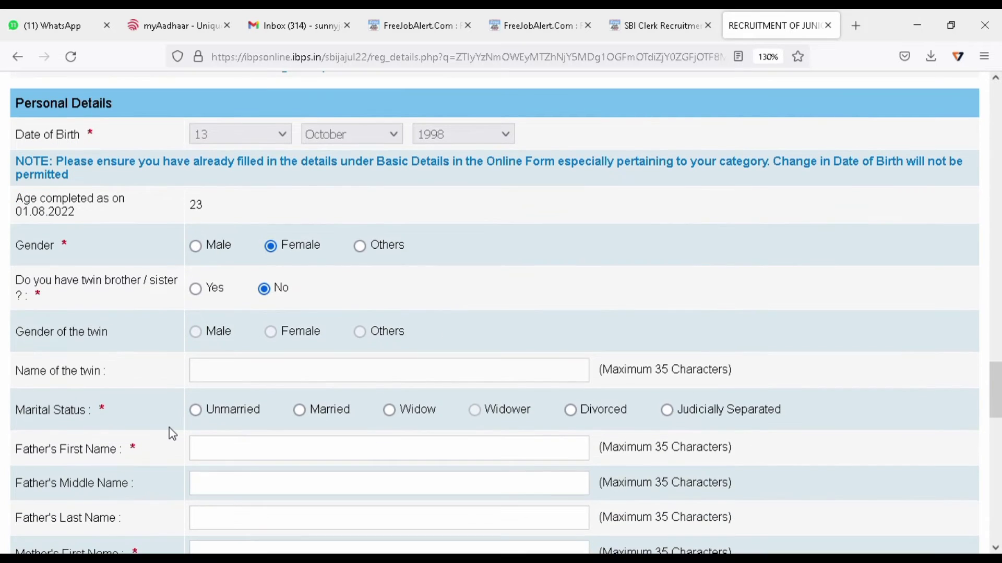
click(195, 410)
scroll(468, 364, down, 3)
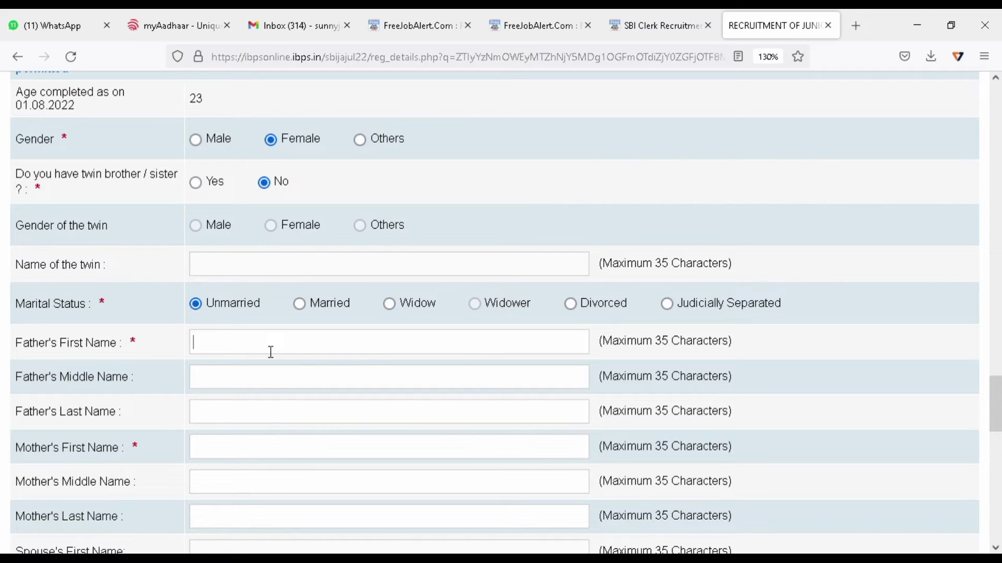
Enter the father's first and last names and the mother's names.
key(BackSpace)
key(BackSpace)
key(BackSpace)
key(Tab)
key(shift+Tab)
key(End)
key(BackSpace)
key(BackSpace)
key(BackSpace)
key(BackSpace)
key(BackSpace)
key(BackSpace)
key(Tab)
key(Tab)
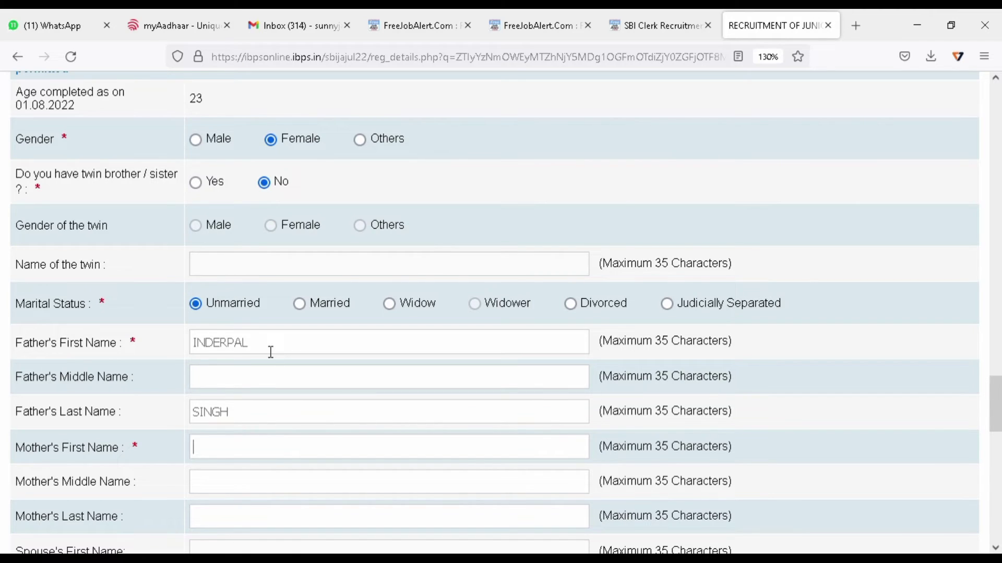
key(Tab)
key(Tab)
key(Tab)
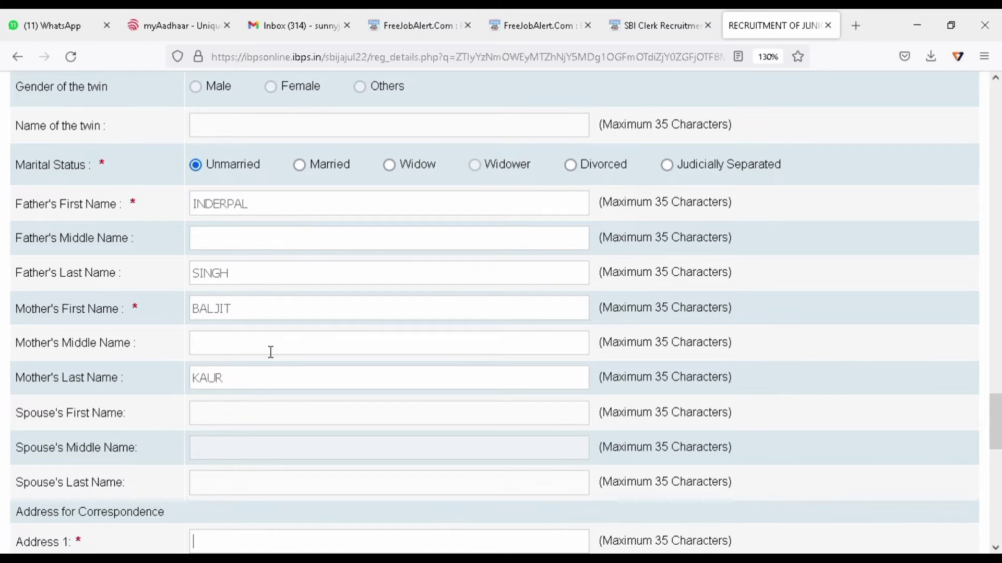
Fill the correspondence address, district, state PUNJAB and pincode, and reuse it as the permanent address.
scroll(271, 352, down, 5)
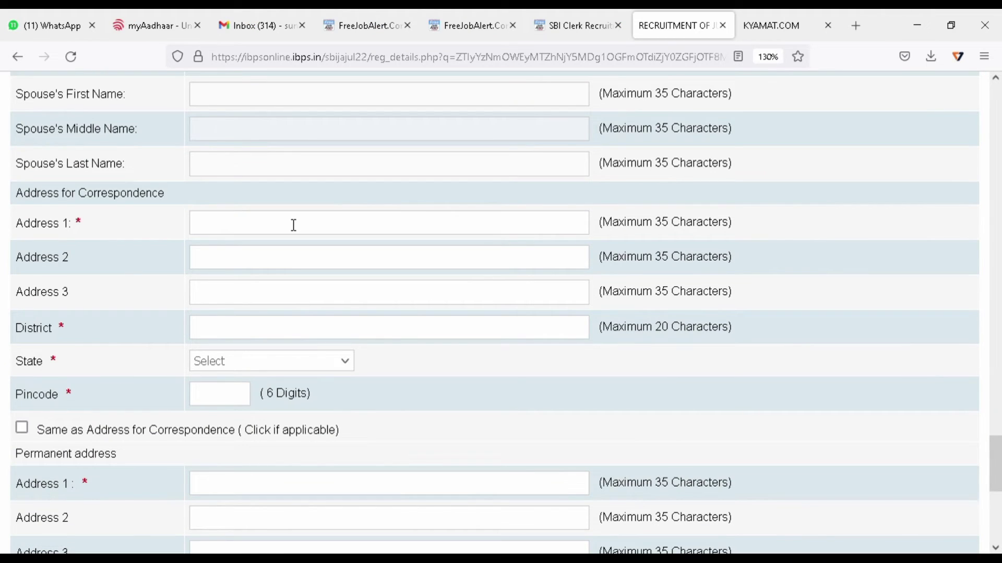
key(Tab)
key(Tab)
key(Tab)
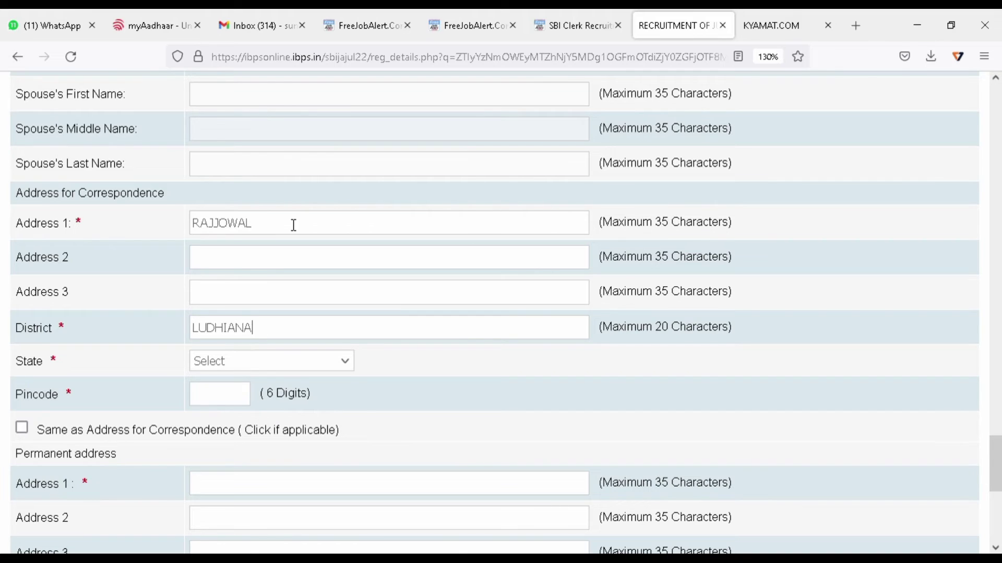
key(Tab)
key(Tab)
Validate the filled-in details for missing or invalid answers.
scroll(294, 226, down, 5)
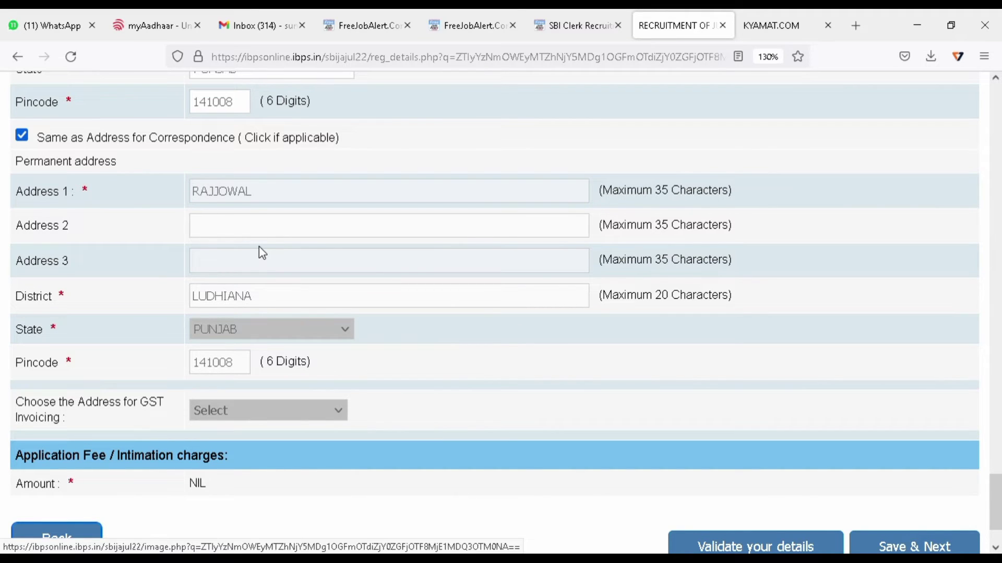
scroll(258, 246, down, 2)
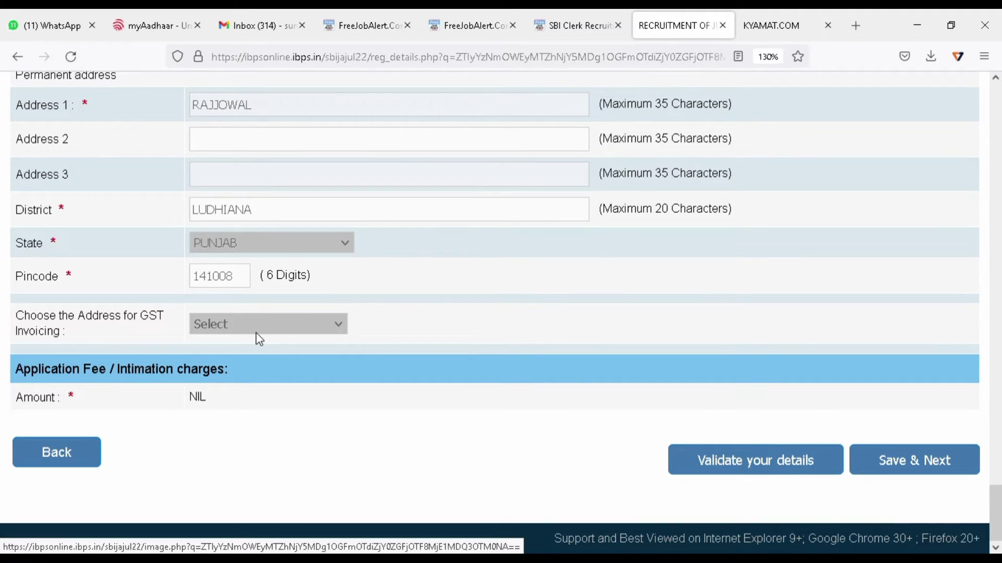
click(754, 461)
Answer No to the question about already working in SBI's clerical cadre.
scroll(497, 275, up, 15)
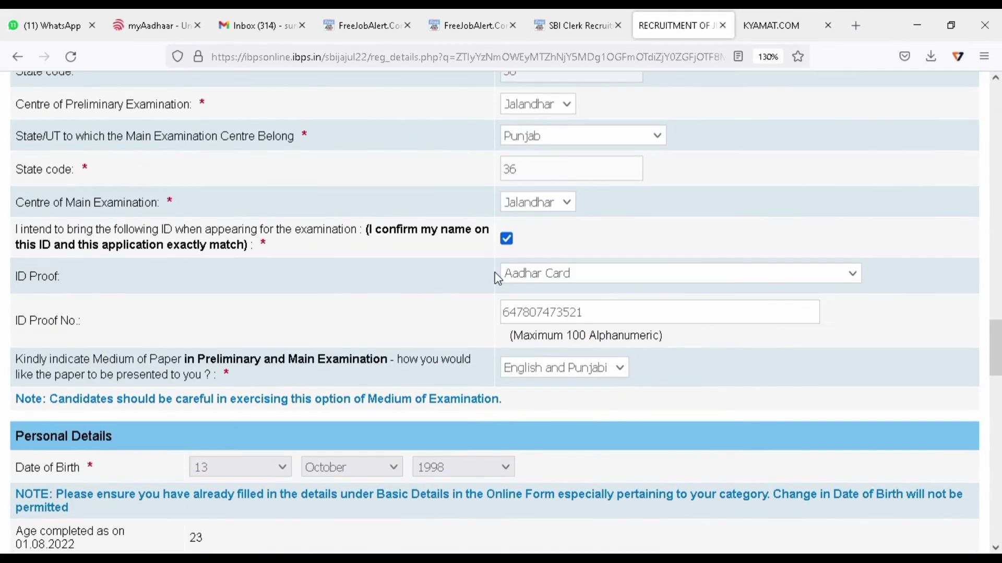
scroll(495, 274, up, 10)
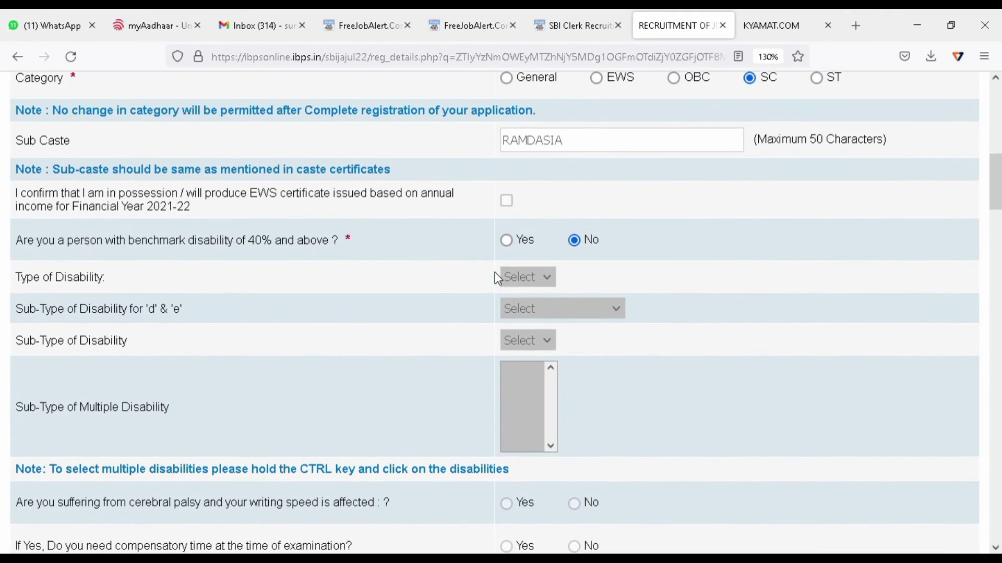
scroll(496, 274, down, 3)
scroll(495, 272, down, 8)
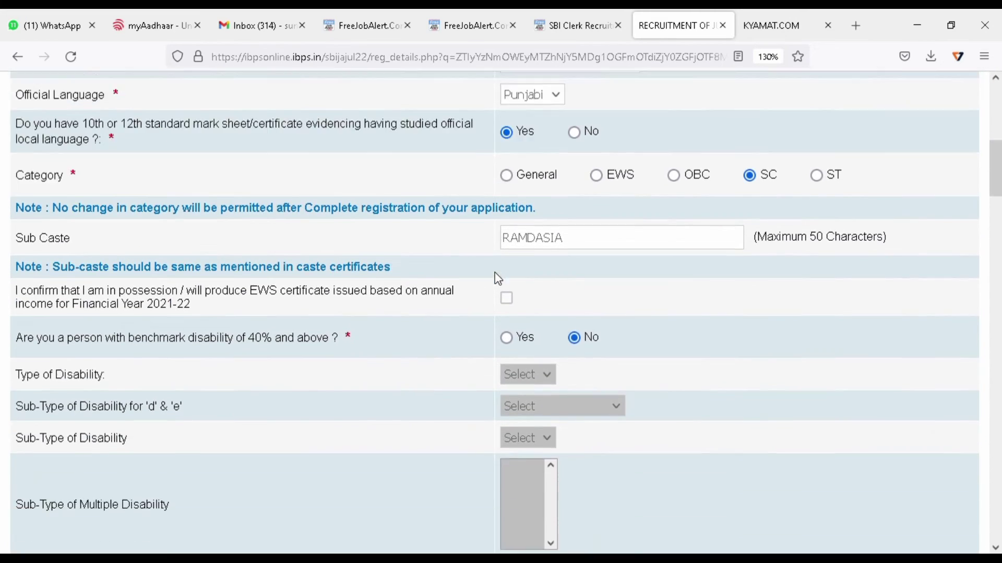
scroll(494, 271, up, 3)
scroll(494, 273, down, 12)
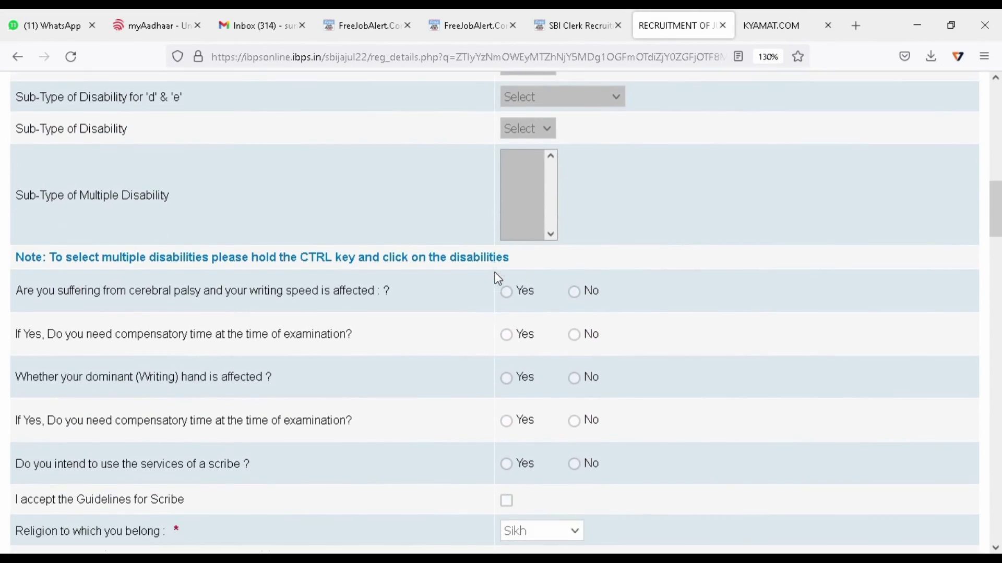
scroll(495, 272, down, 1)
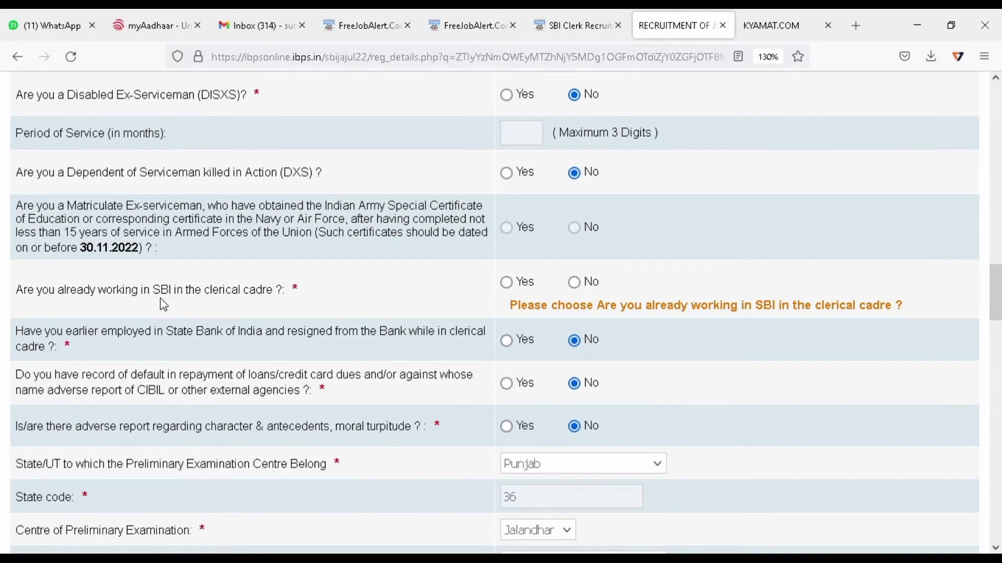
click(575, 283)
Validate the personal details, acknowledge the Verified Successfully alert, and save the page.
scroll(676, 292, down, 10)
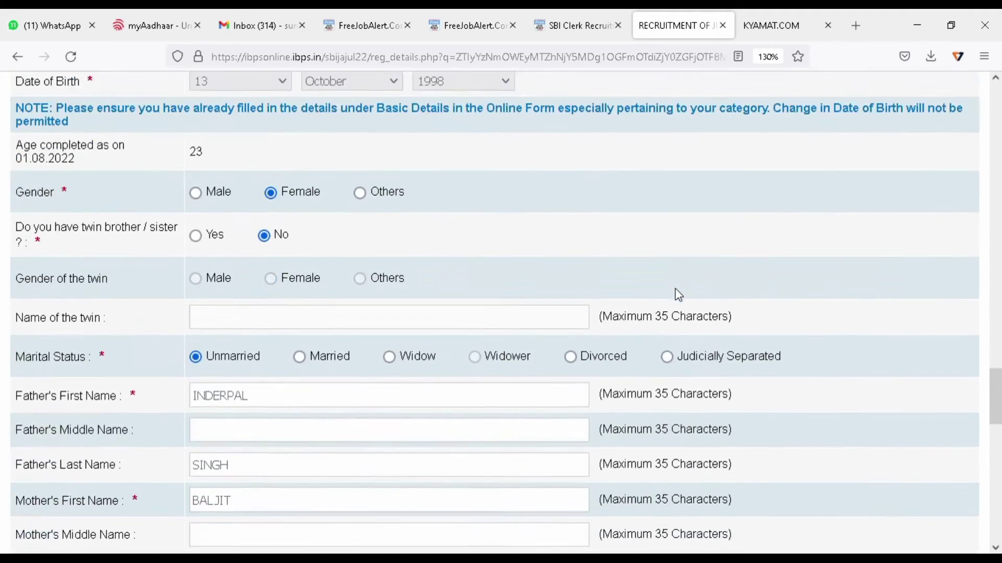
scroll(678, 294, down, 15)
click(740, 469)
click(622, 338)
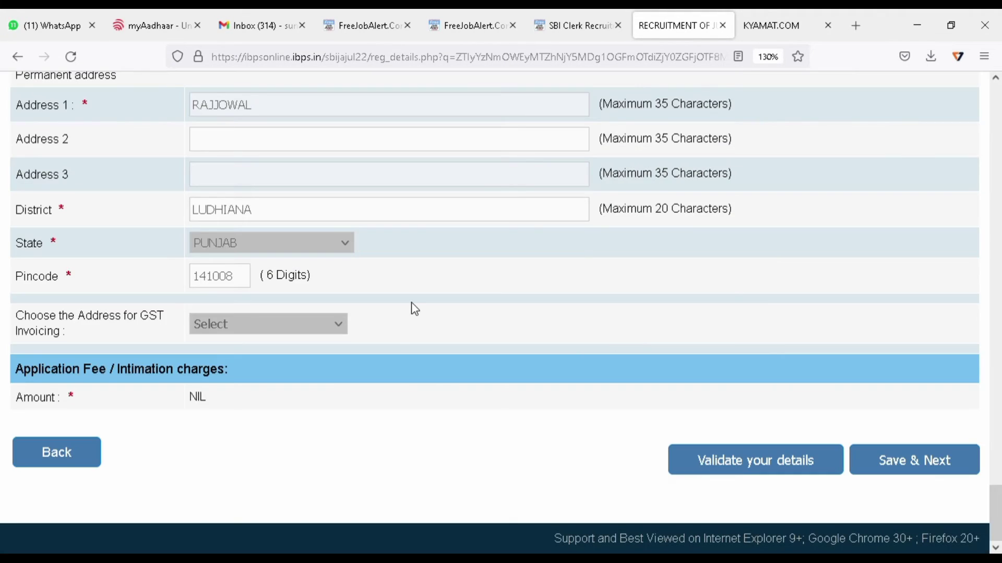
click(917, 463)
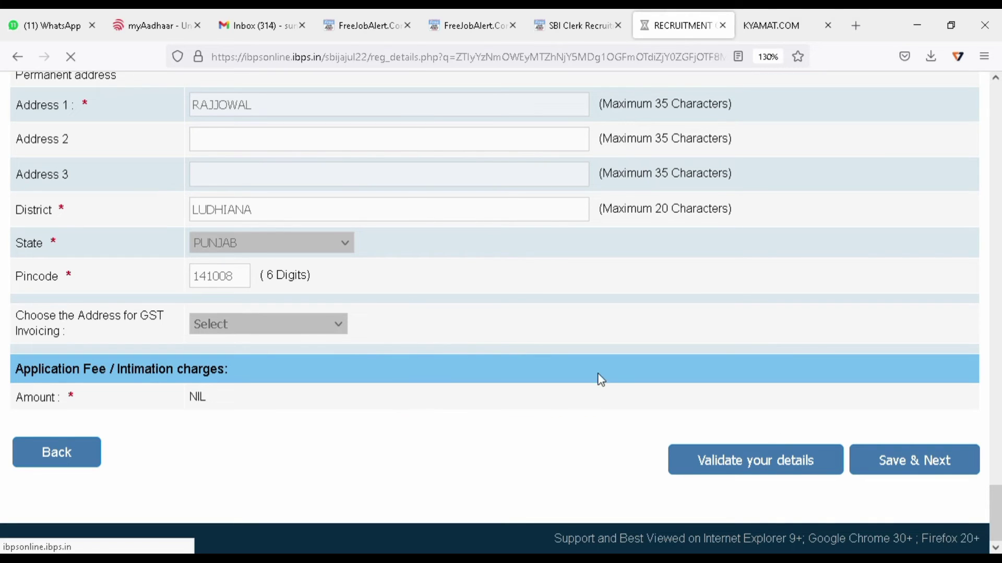
Mark graduation as Passed in the Arts stream from PUNJAB UNIVERSITY.
scroll(221, 342, down, 5)
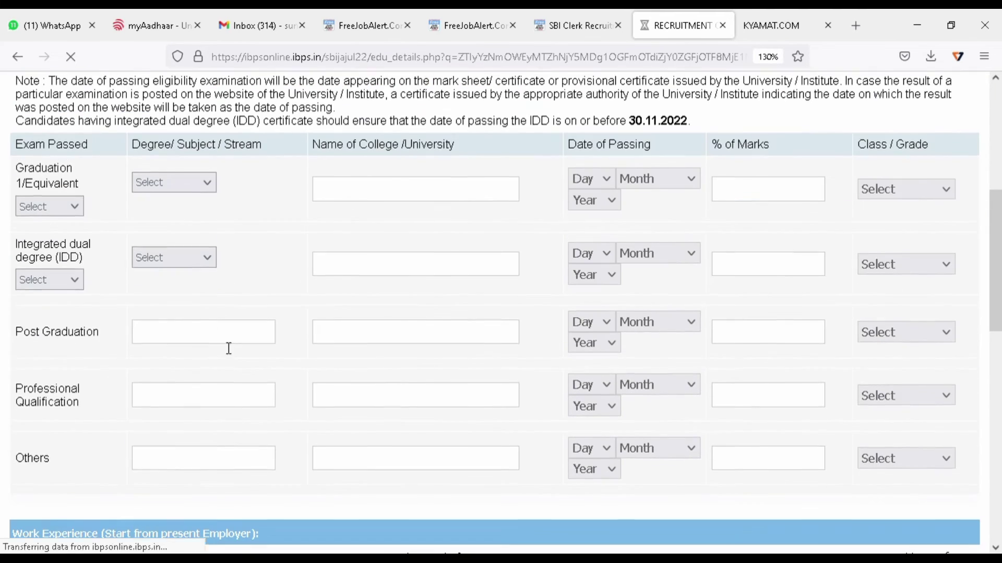
click(49, 209)
click(48, 256)
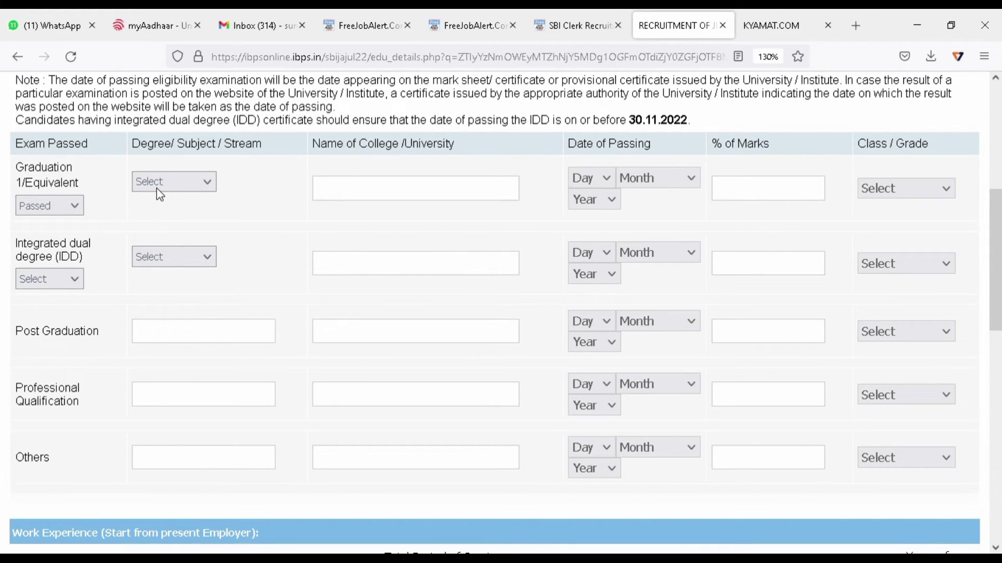
click(157, 189)
click(166, 232)
key(Up)
click(459, 197)
text(PUNJAB UNIVER)
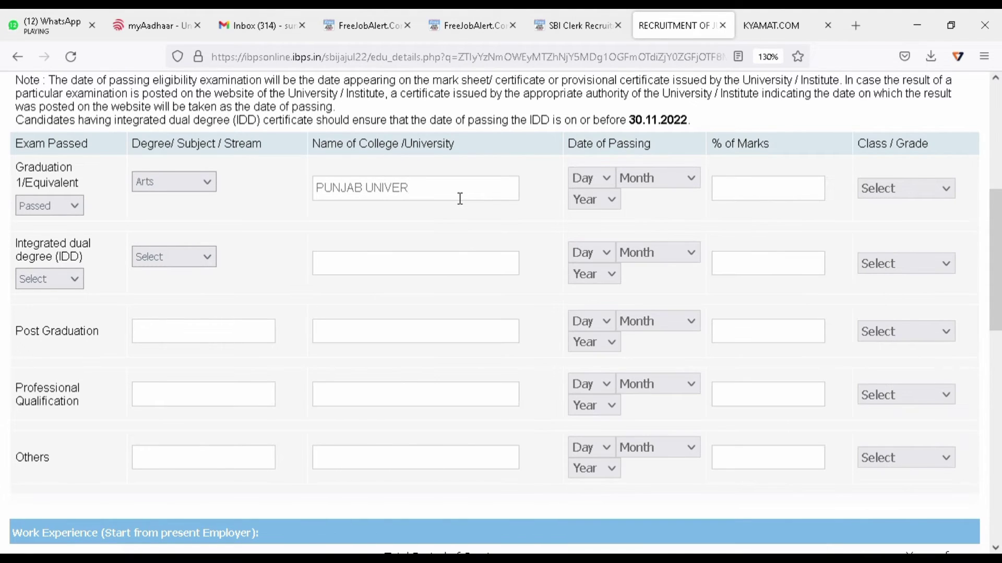
text(SITY)
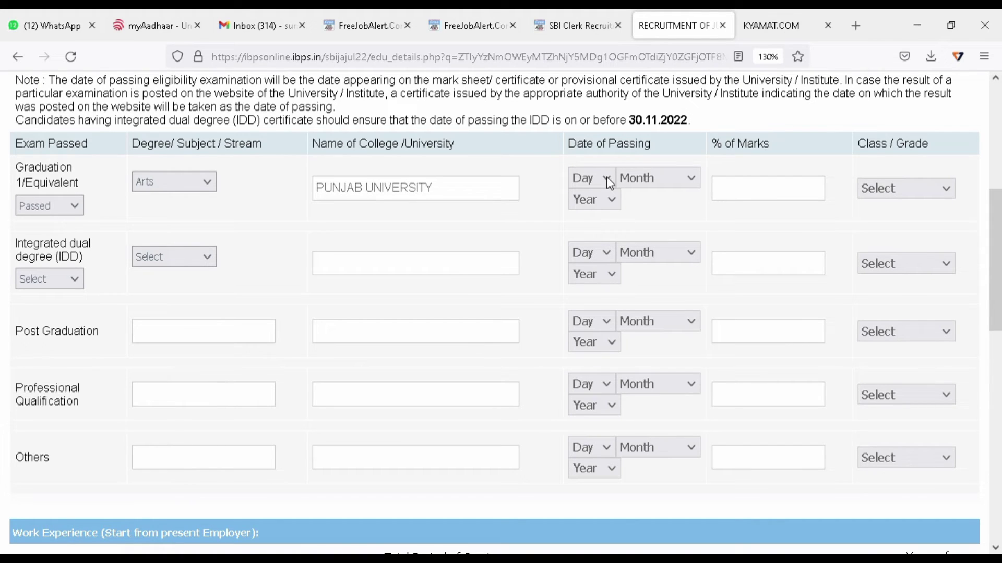
Set the graduation passing date to 30 June 2019 and marks to 58.00%.
click(586, 537)
click(647, 355)
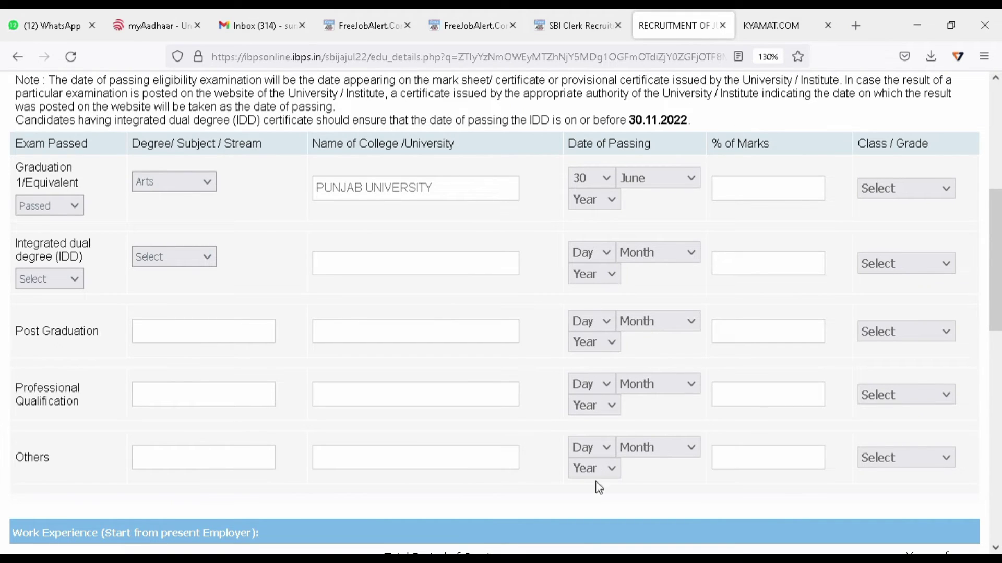
click(591, 448)
click(758, 191)
text(58.00)
click(219, 342)
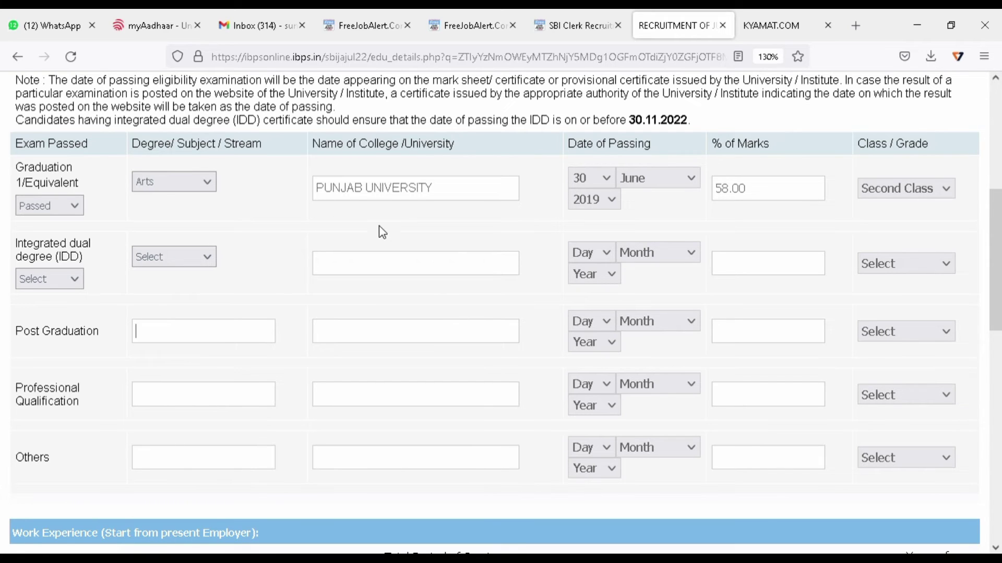
scroll(276, 284, down, 2)
scroll(275, 284, down, 8)
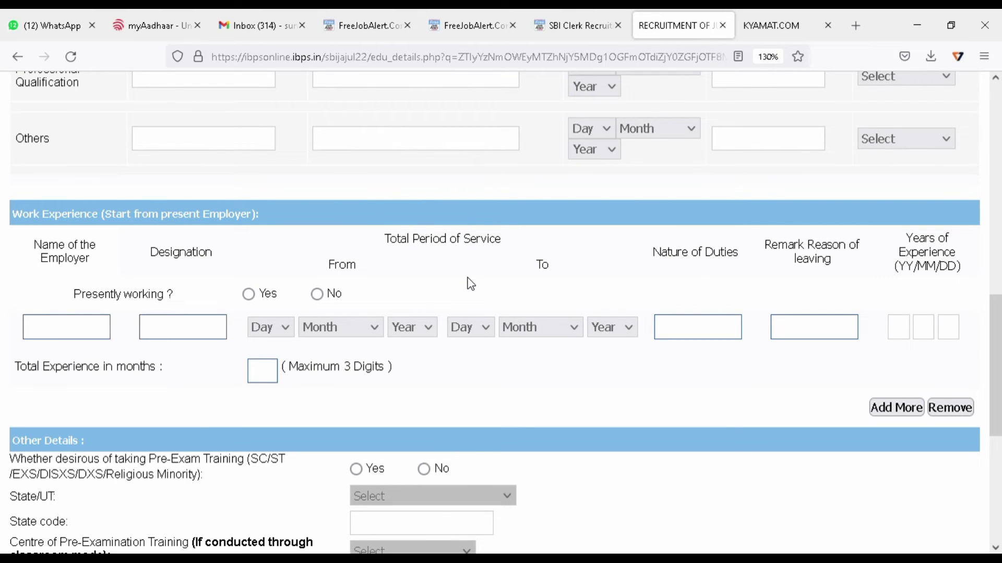
Answer No to presently working and add English as a second language, read and written.
click(317, 294)
scroll(522, 291, down, 6)
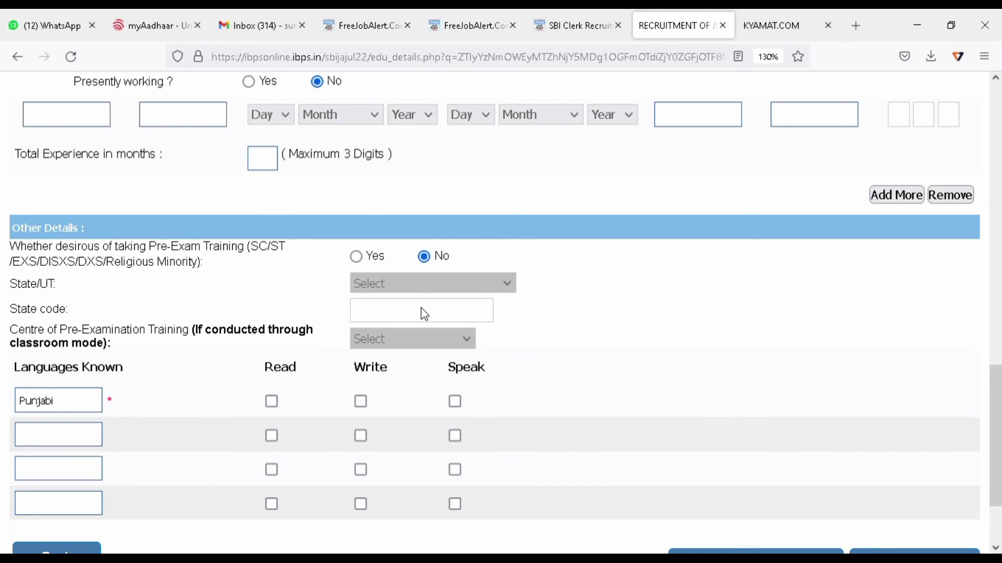
click(74, 435)
text(English)
key(Tab)
key(space)
key(Tab)
key(space)
Tick Read, Write and Speak for Punjabi, English and the third language row.
key(Tab)
key(Tab)
key(Tab)
key(space)
key(Tab)
key(space)
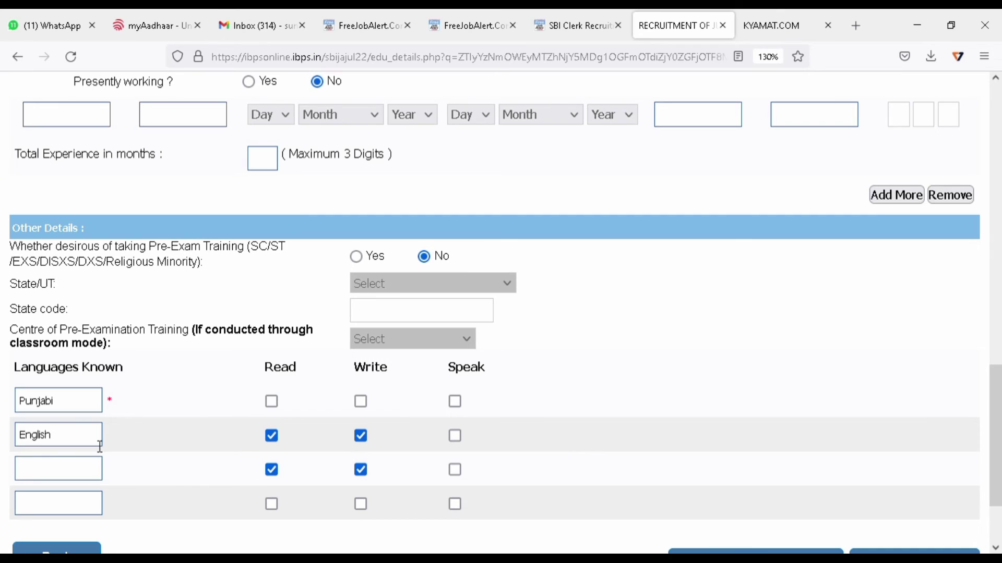
click(271, 402)
click(361, 402)
click(455, 402)
click(455, 436)
click(455, 470)
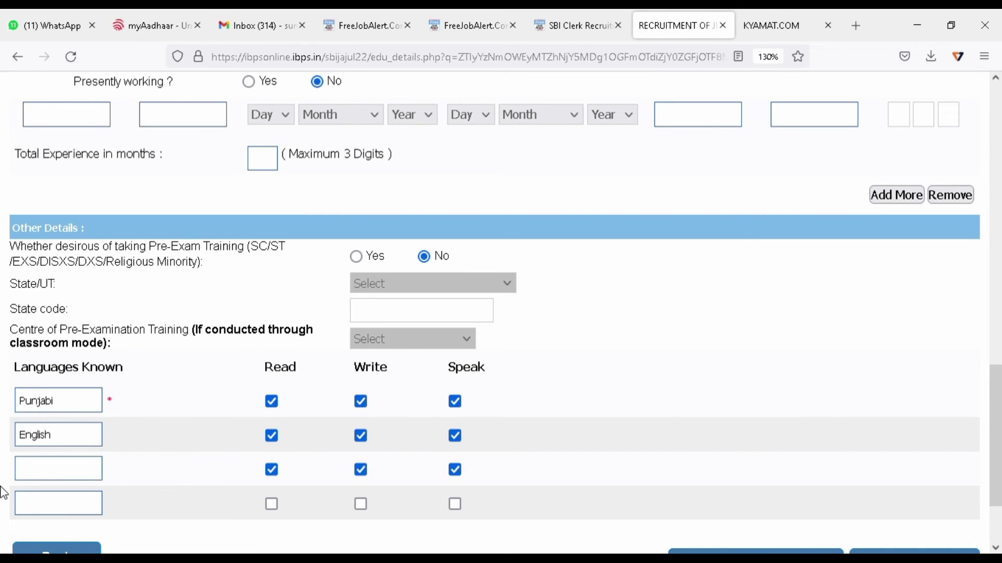
Enter Hindi as the third known language, correcting its spelling.
click(77, 478)
text(Hindi)
key(Left)
text(h)
key(Right)
key(BackSpace)
Validate the education and other details and acknowledge the success message.
scroll(92, 479, down, 2)
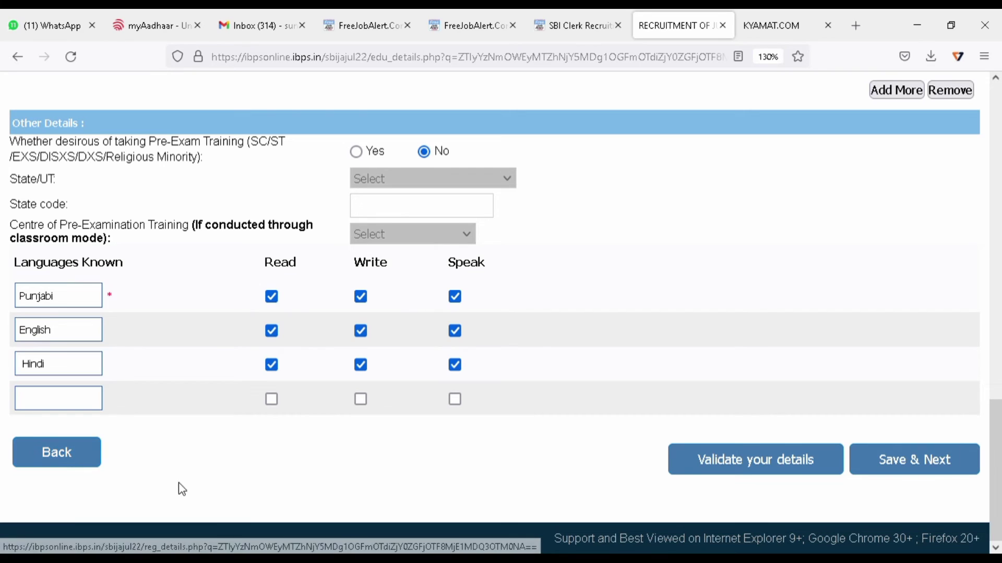
scroll(704, 291, up, 6)
scroll(704, 291, down, 6)
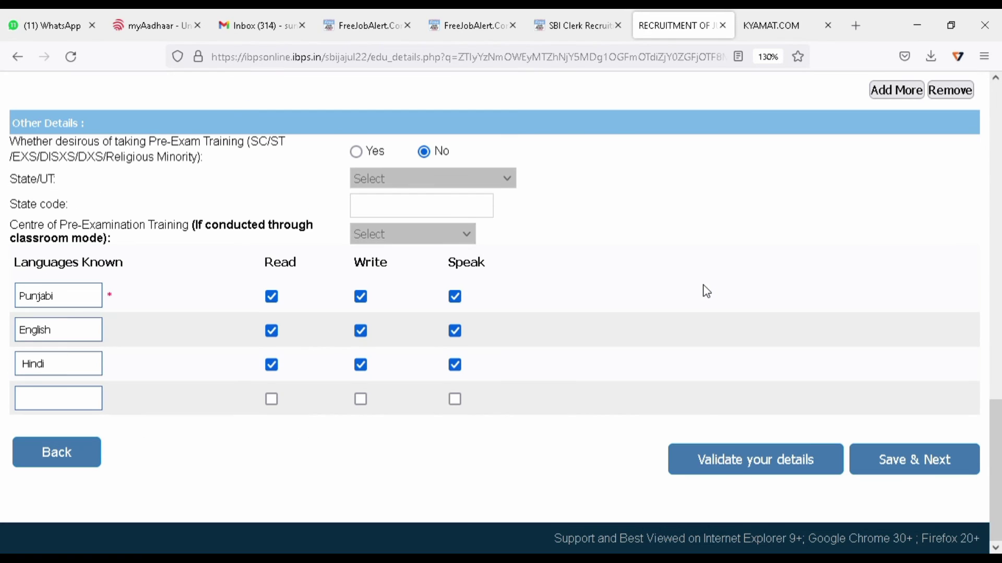
click(728, 462)
click(622, 337)
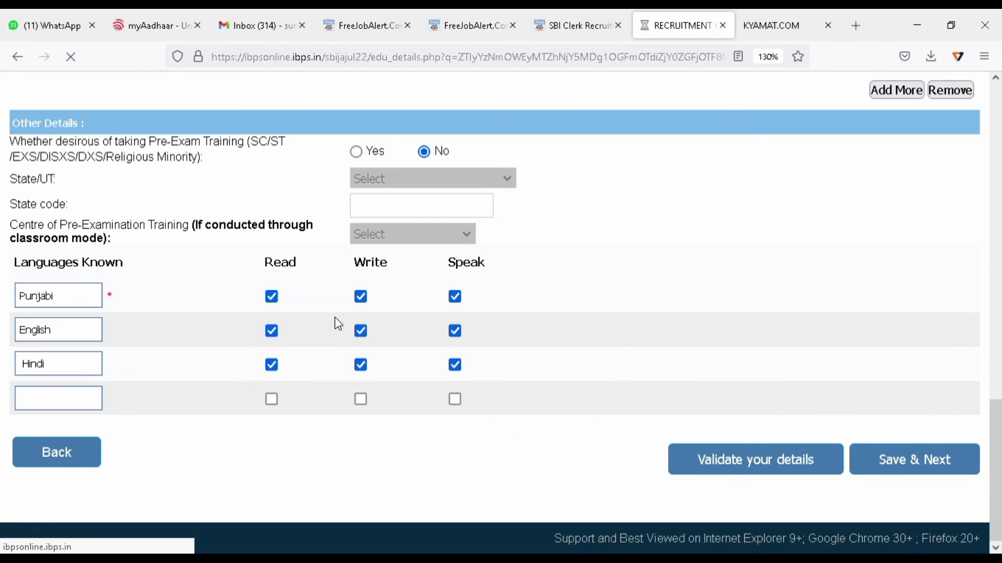
Review the full registration preview, then Complete Registration and confirm both OK prompts.
scroll(749, 328, down, 4)
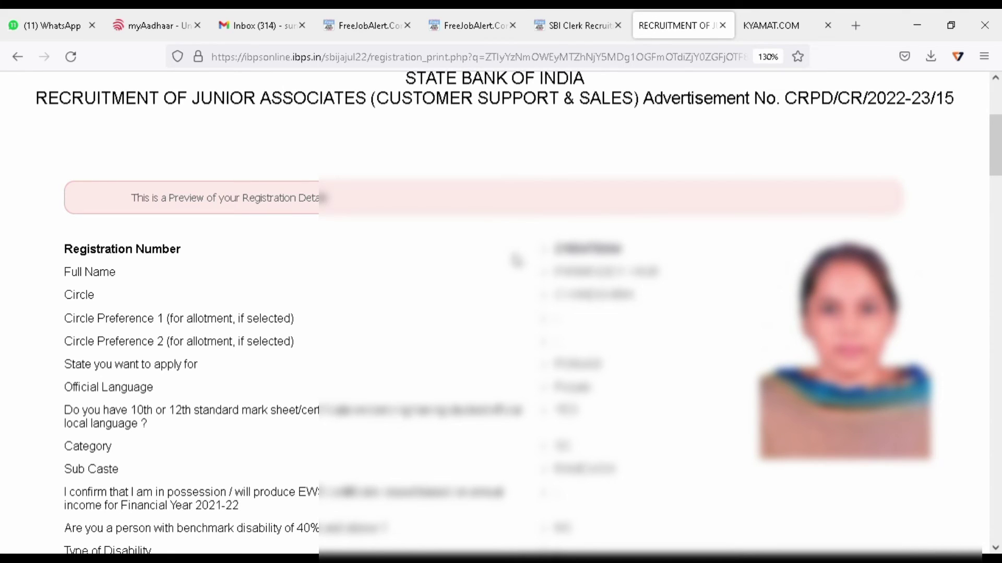
scroll(621, 437, down, 2)
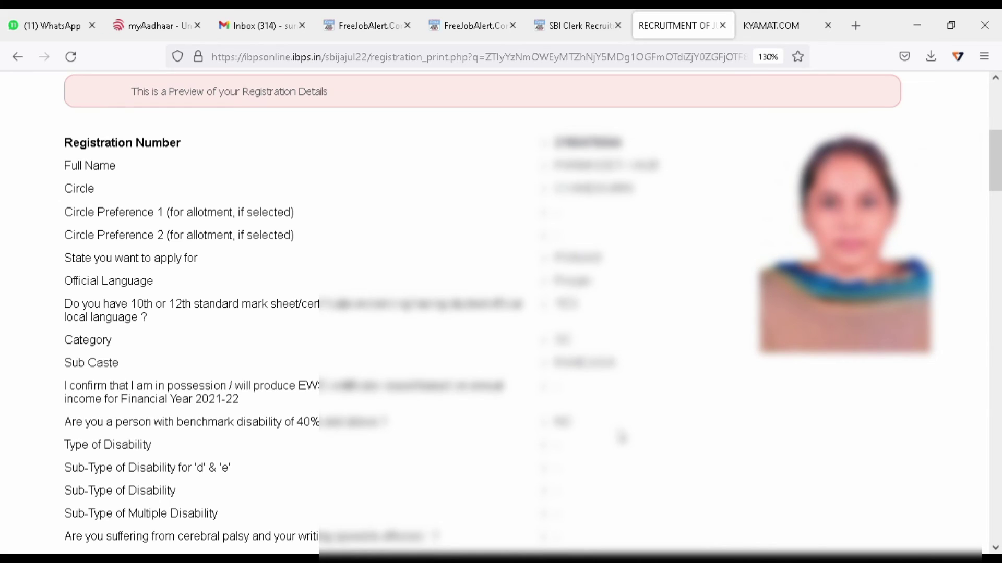
scroll(621, 437, down, 2)
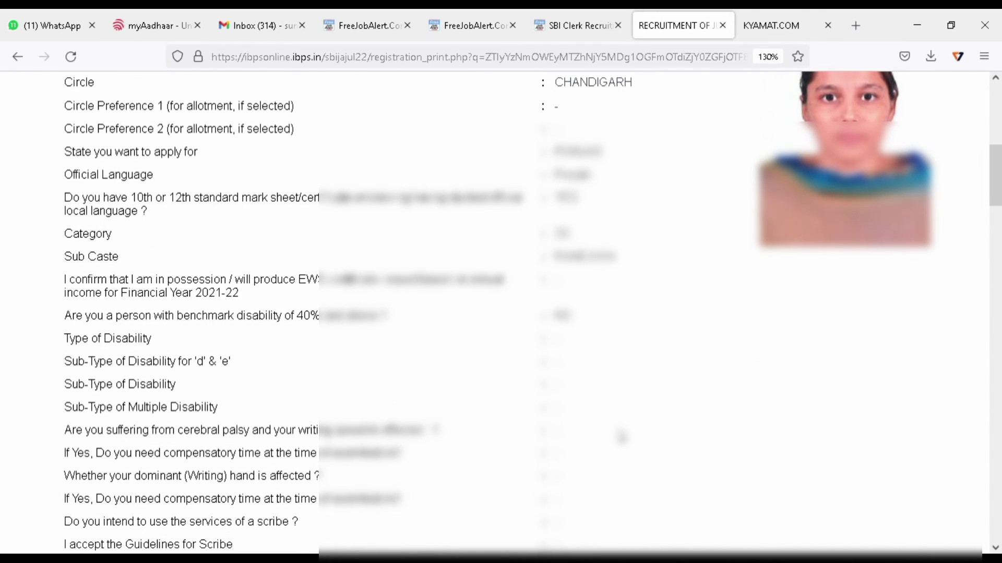
scroll(621, 438, down, 2)
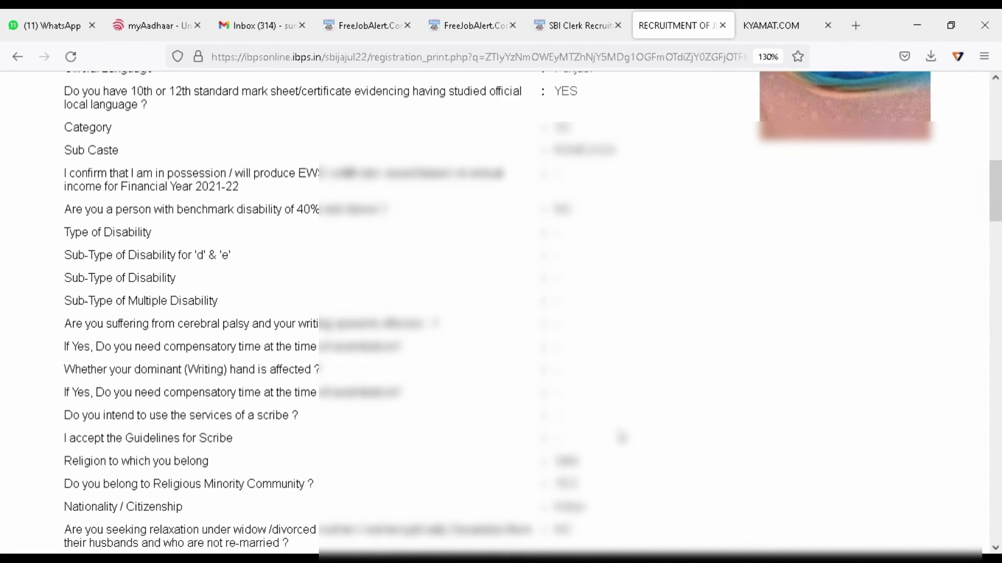
scroll(621, 437, down, 2)
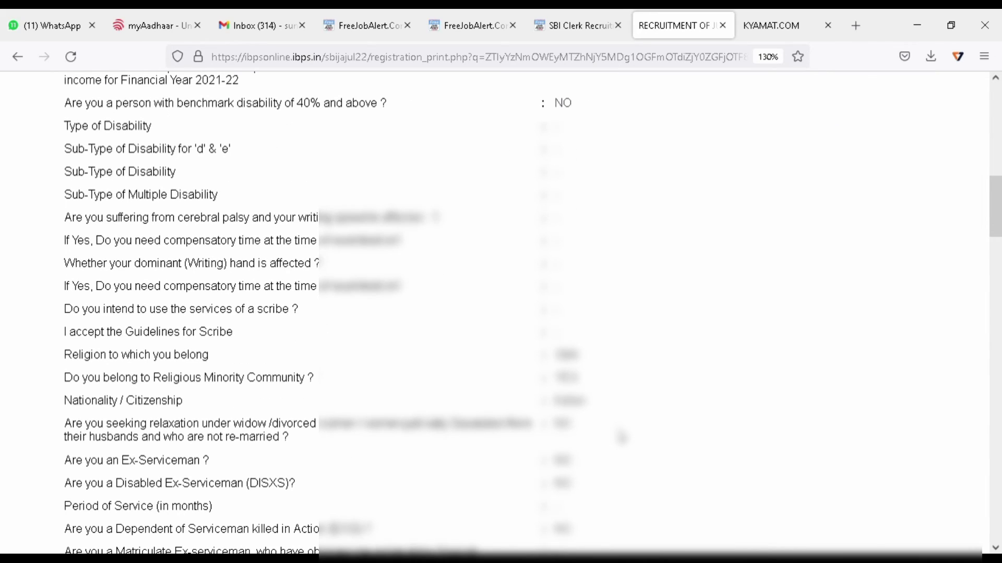
scroll(621, 437, down, 20)
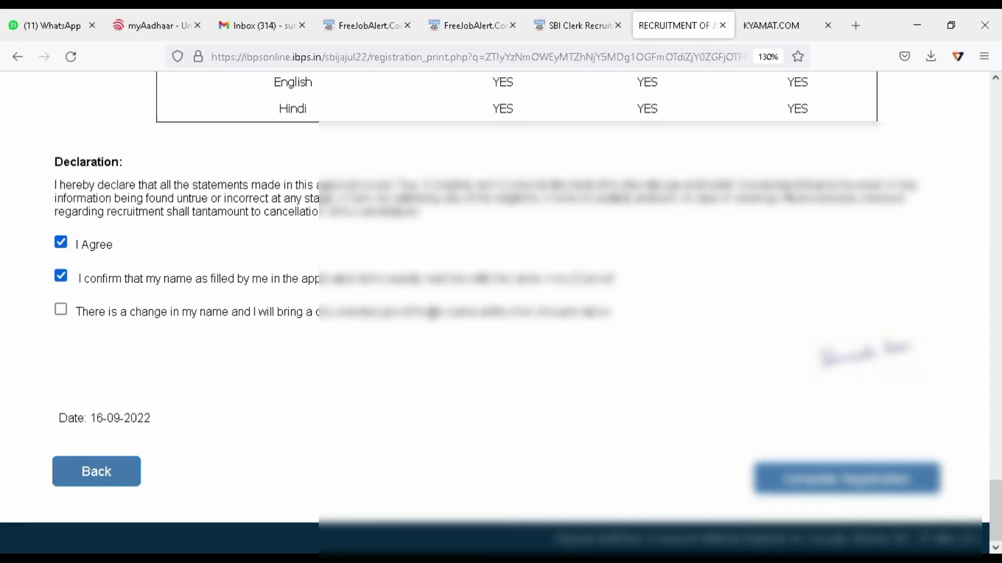
click(887, 482)
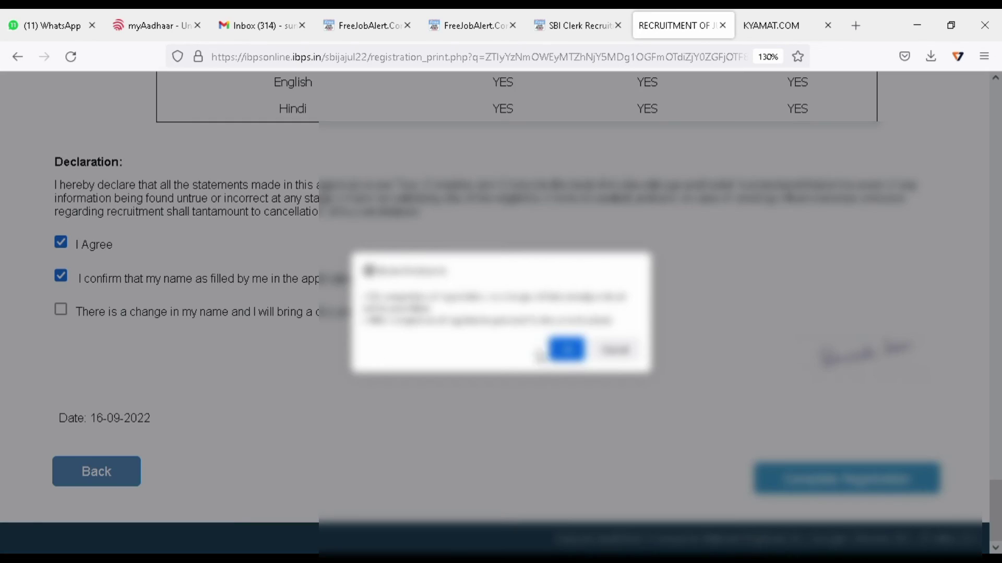
click(567, 350)
click(566, 349)
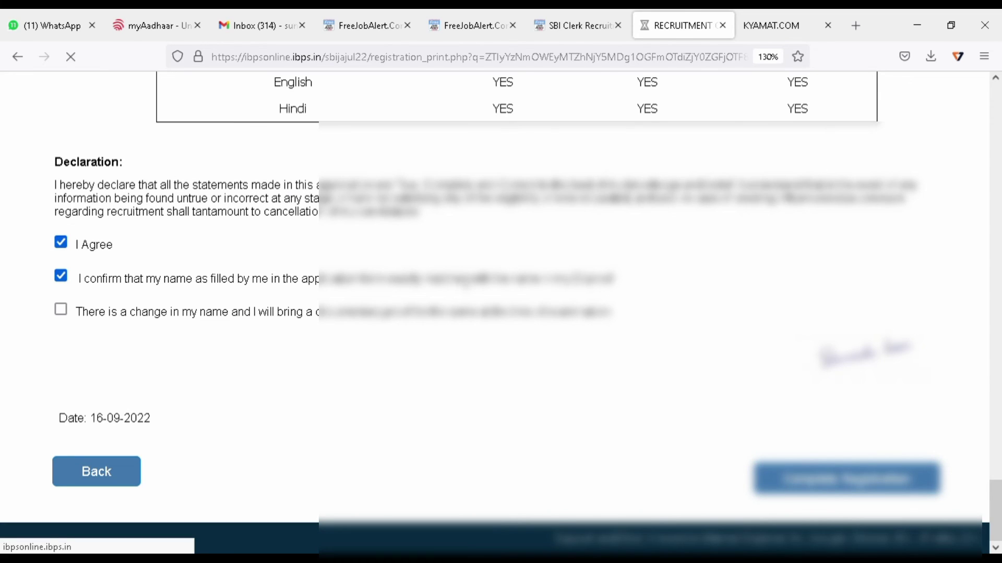
scroll(513, 351, down, 2)
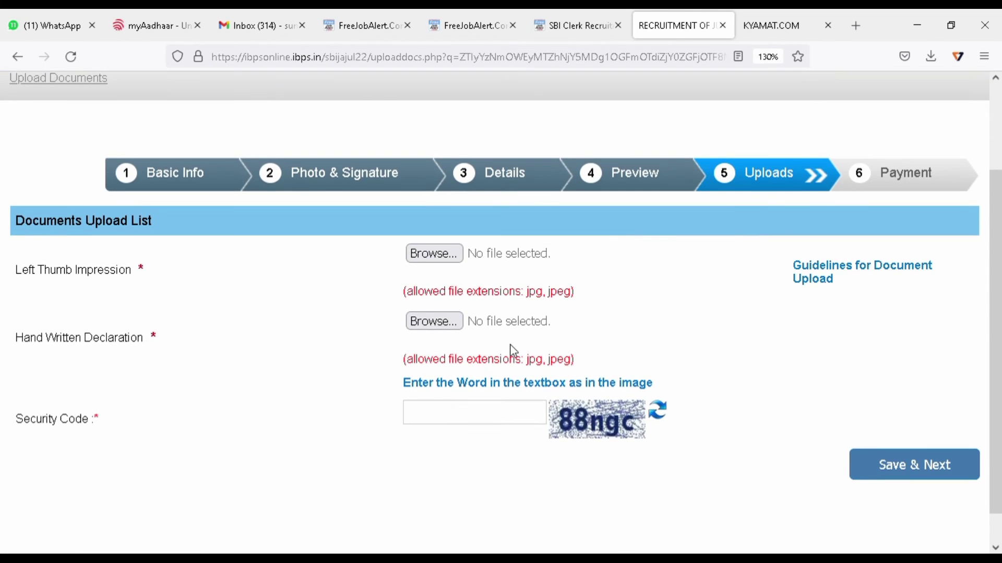